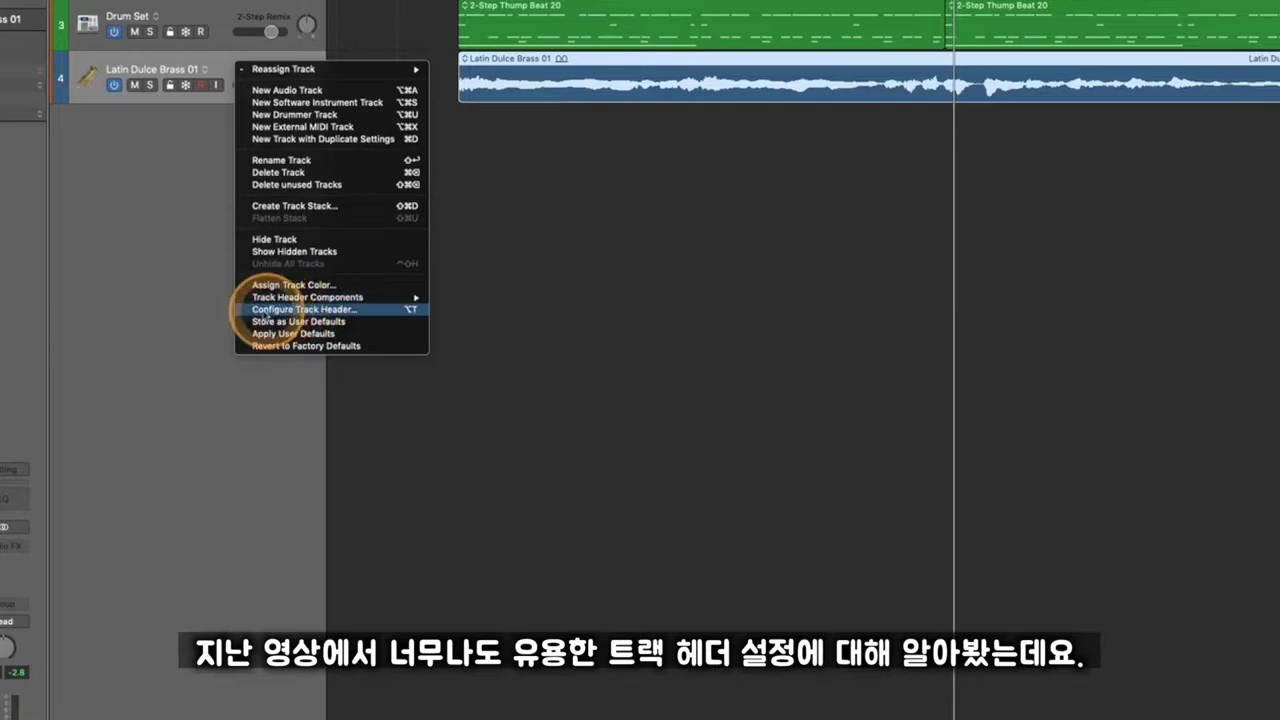
Step: Examine the track header configuration options and the list of header components for the Latin Dulce Brass 01 track
{"action": "left_click", "coordinate": [342, 311]}
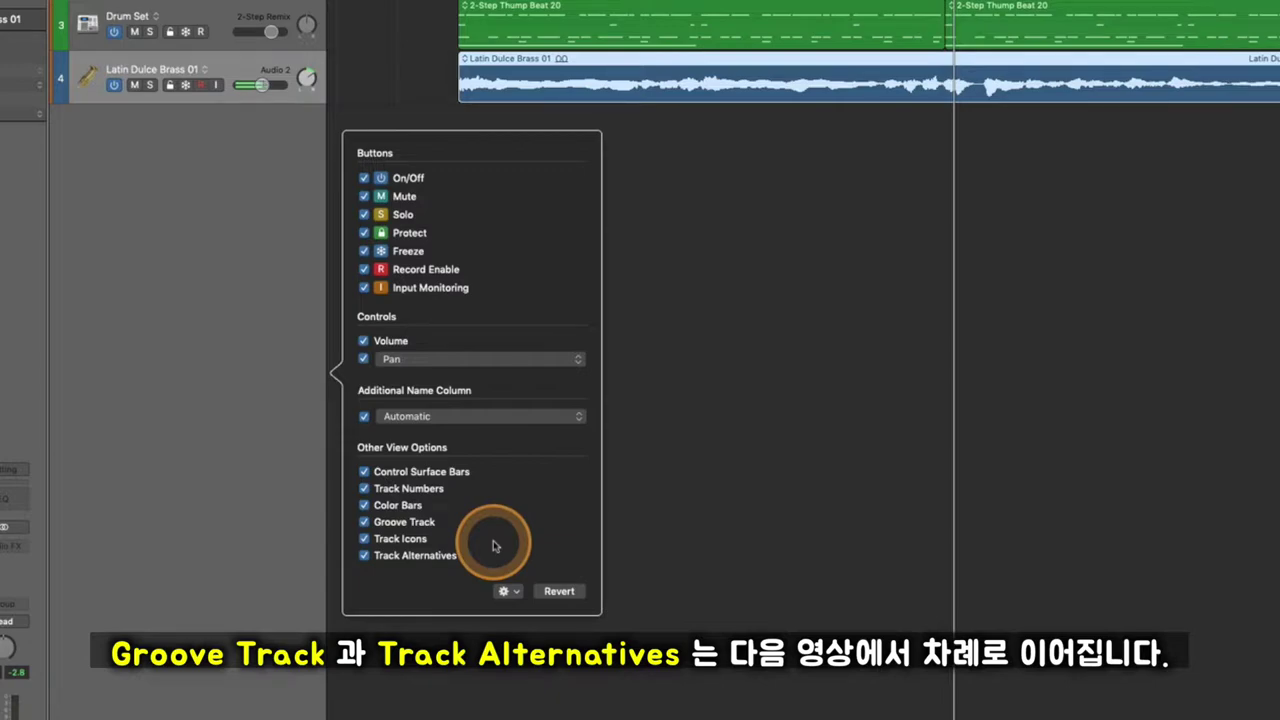
{"action": "left_click", "coordinate": [843, 409]}
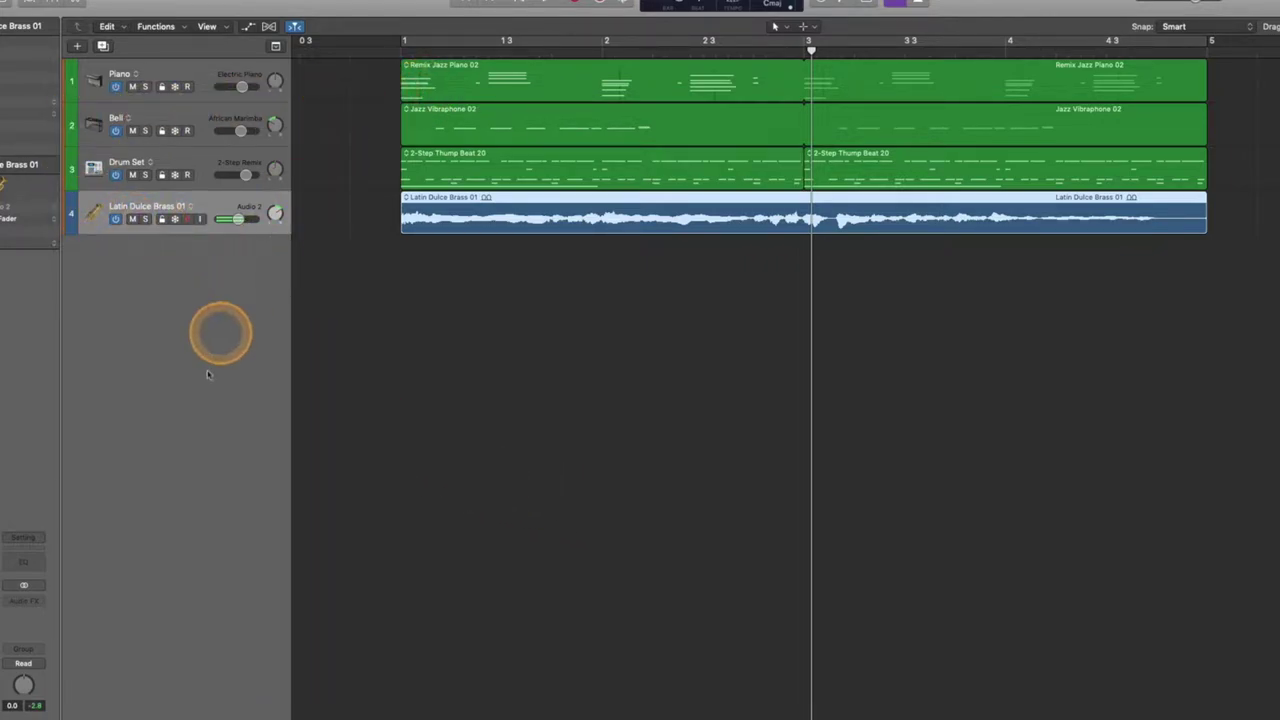
{"action": "right_click", "coordinate": [241, 203]}
{"action": "mouse_move", "coordinate": [298, 398]}
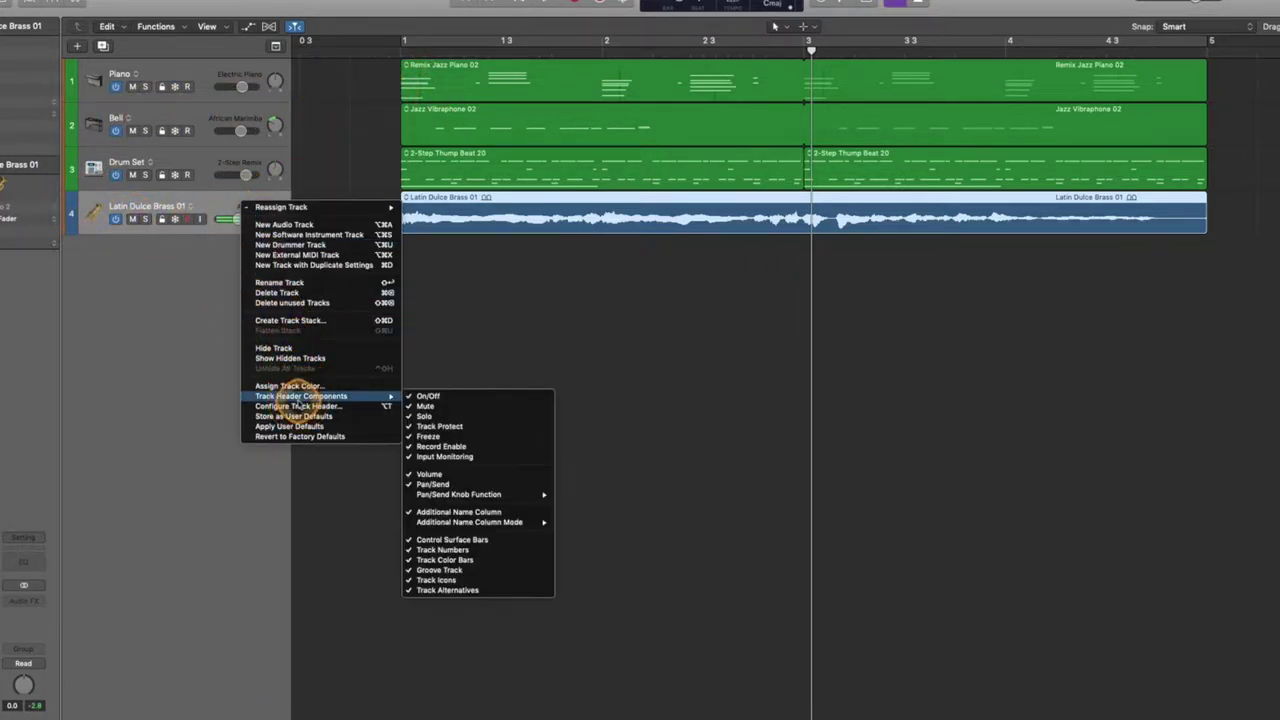
{"action": "key", "text": "Escape"}
Step: Toggle the Color Bars option in the track header configuration and close the settings
{"action": "right_click", "coordinate": [230, 202]}
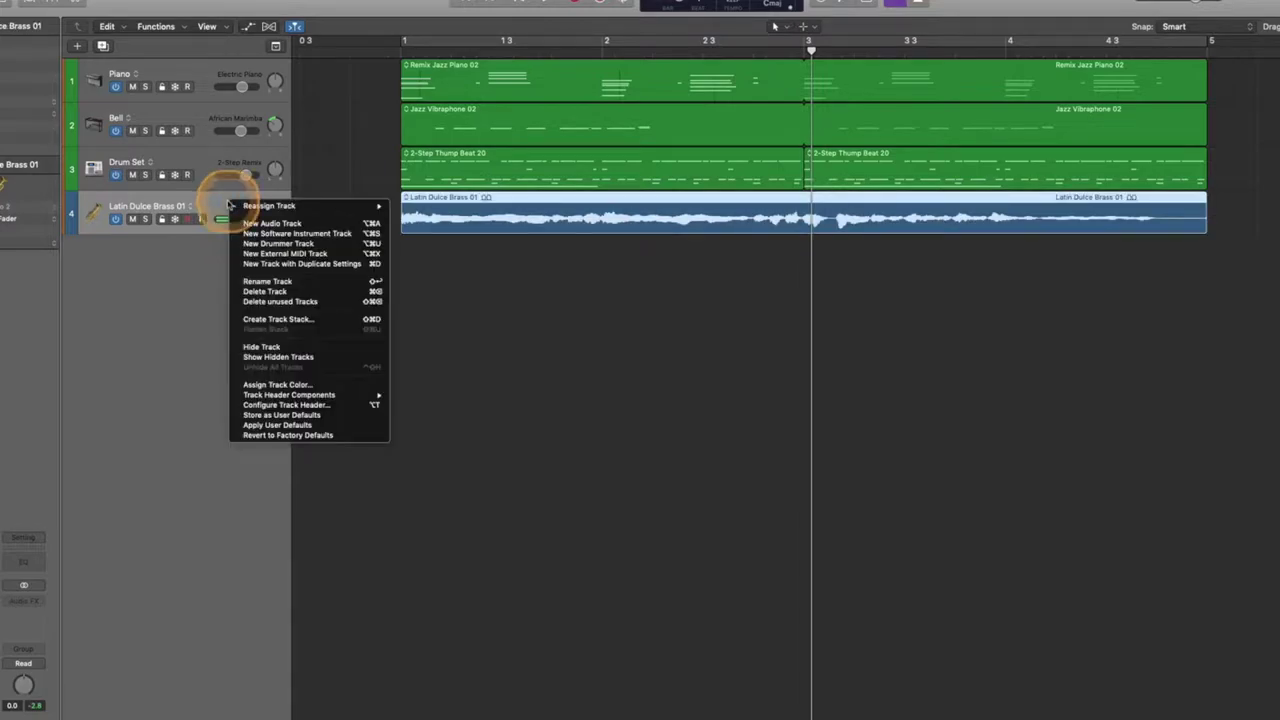
{"action": "left_click", "coordinate": [273, 405]}
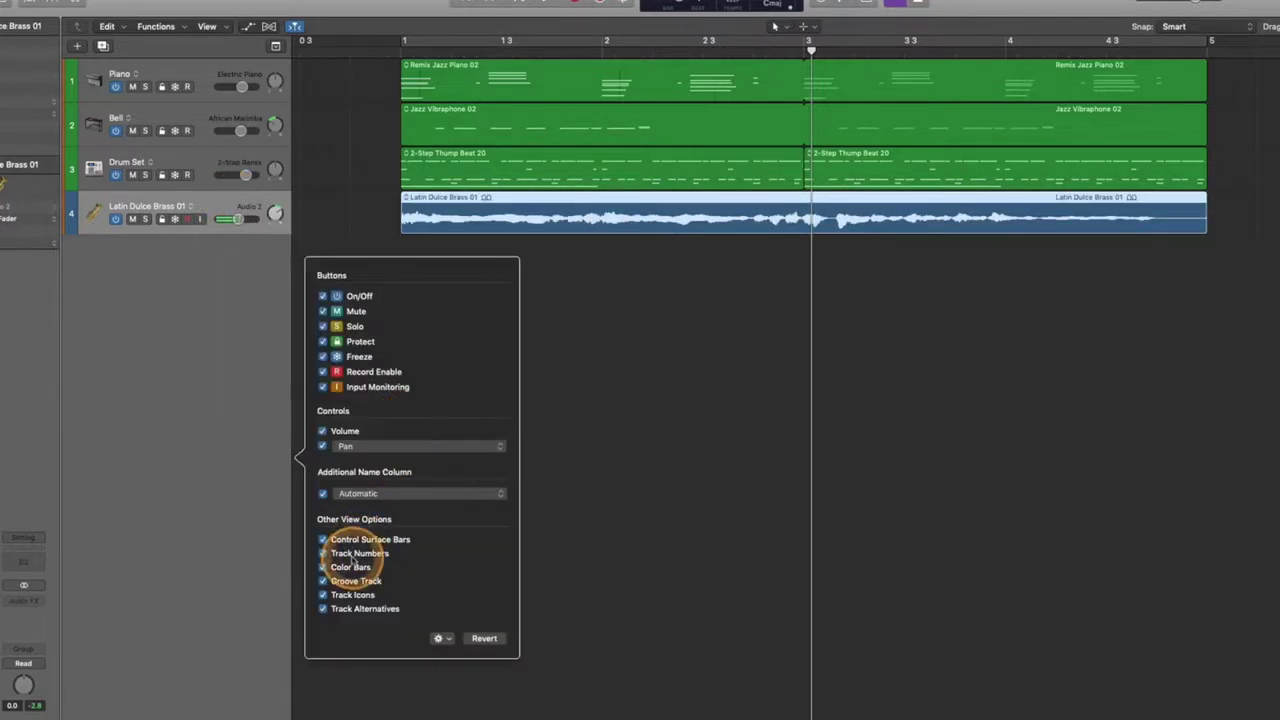
{"action": "left_click", "coordinate": [323, 567]}
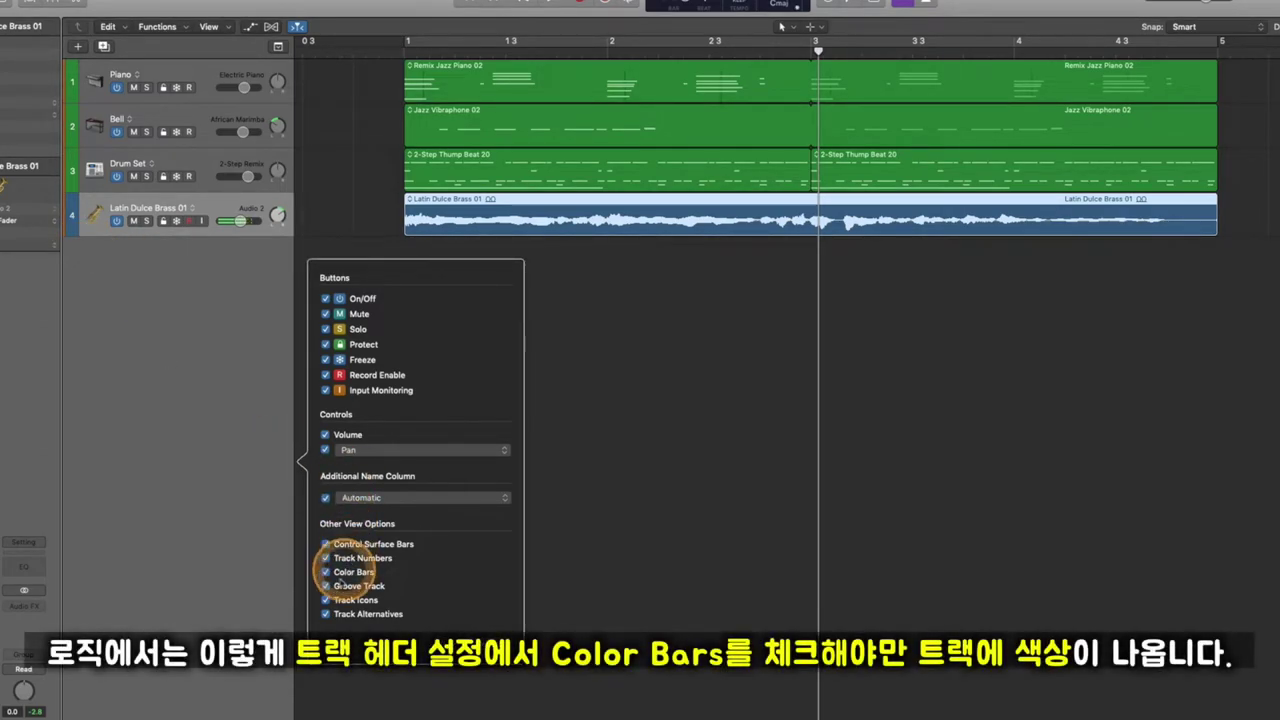
{"action": "left_click", "coordinate": [100, 328]}
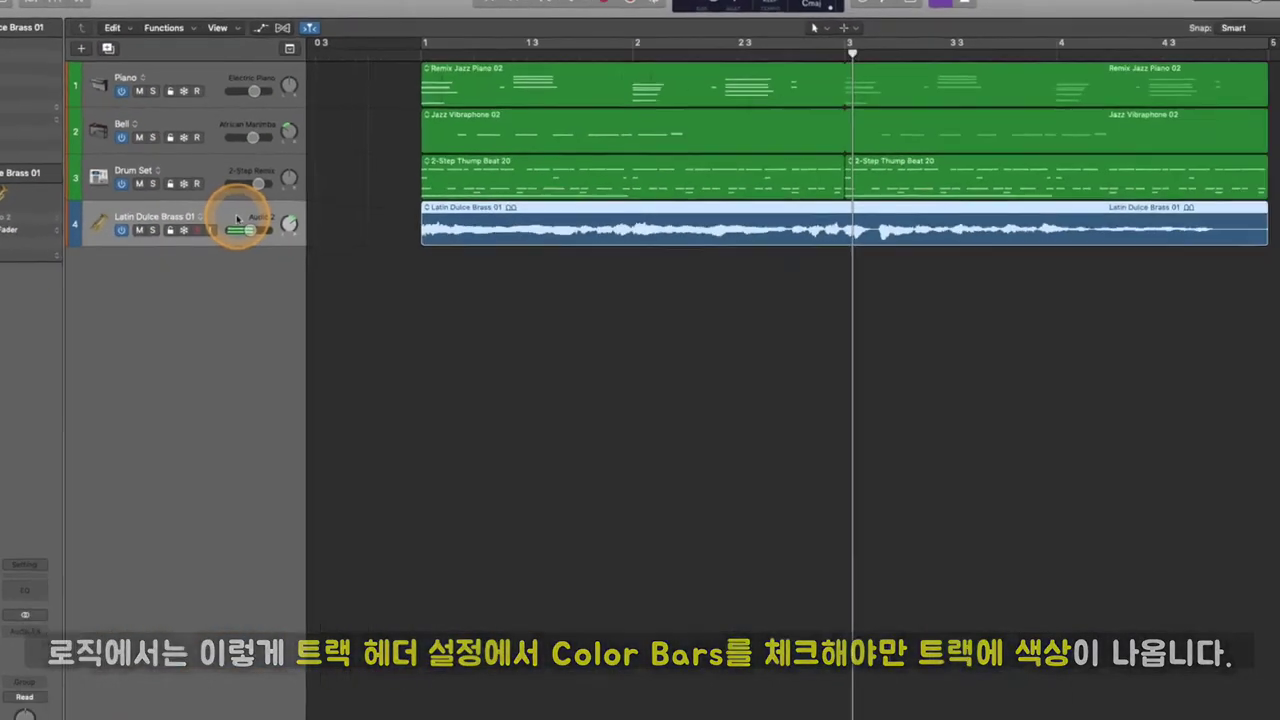
Step: Check the other view options in the track header configuration again and close it
{"action": "right_click", "coordinate": [237, 218]}
{"action": "left_click", "coordinate": [250, 411]}
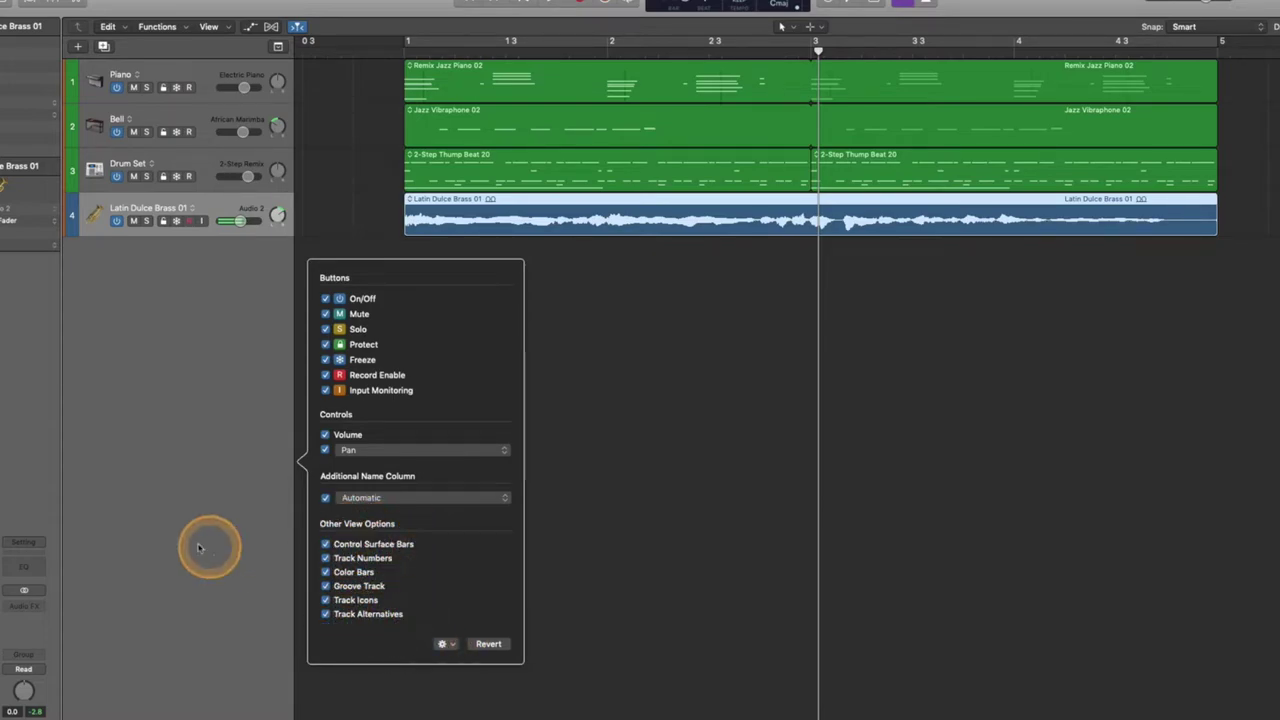
{"action": "left_click", "coordinate": [249, 246]}
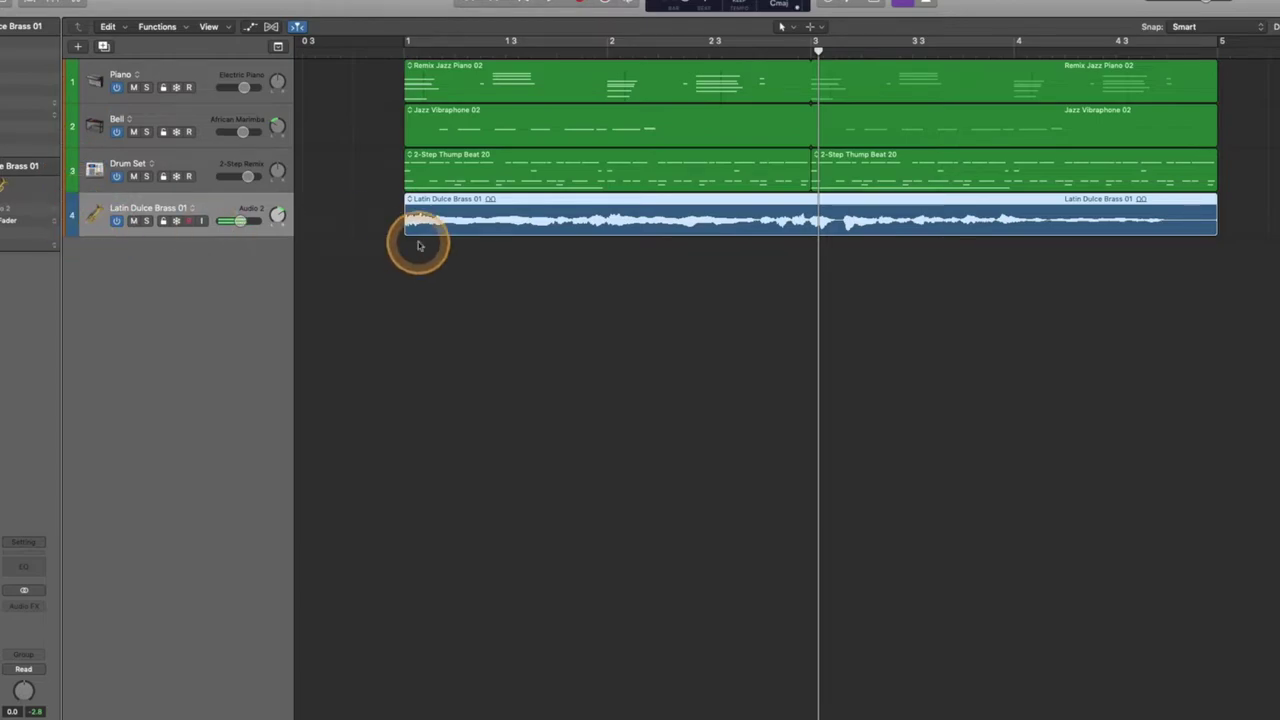
Step: Deselect all regions, open the color palette and place it just below the tracks
{"action": "left_click", "coordinate": [563, 314]}
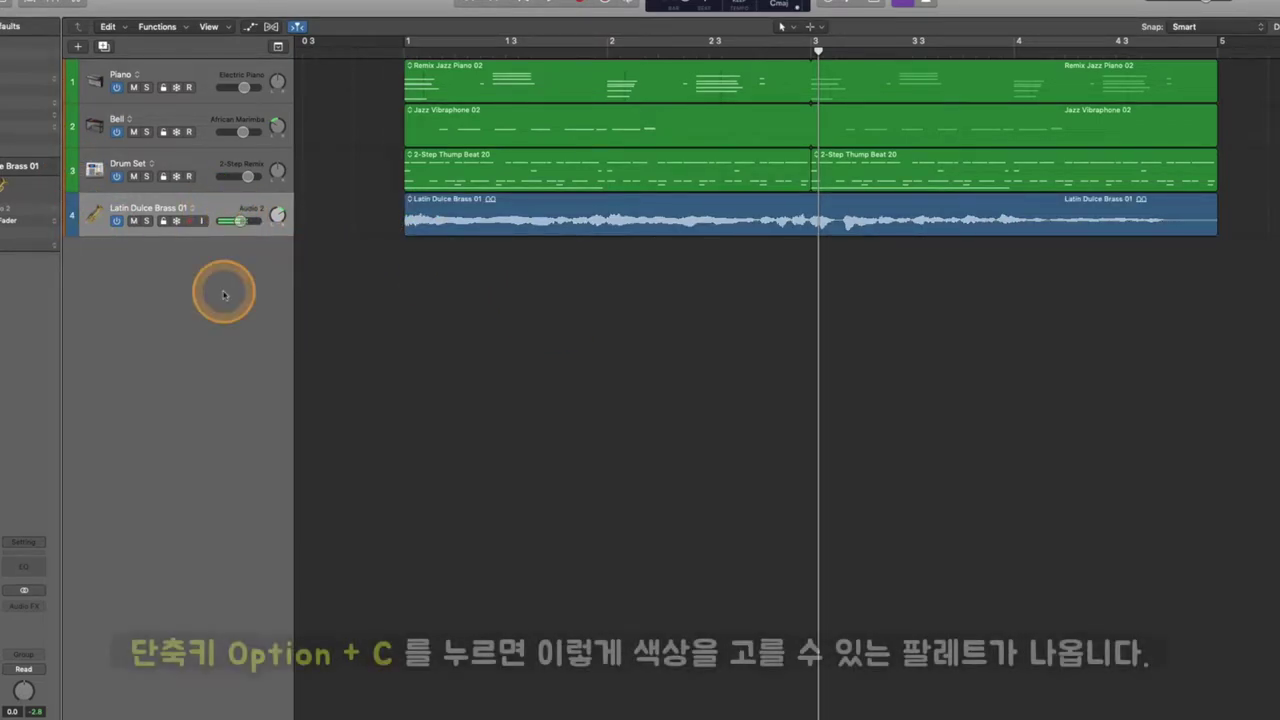
{"action": "key", "text": "alt+c"}
{"action": "left_click_drag", "start_coordinate": [513, 503], "coordinate": [499, 326]}
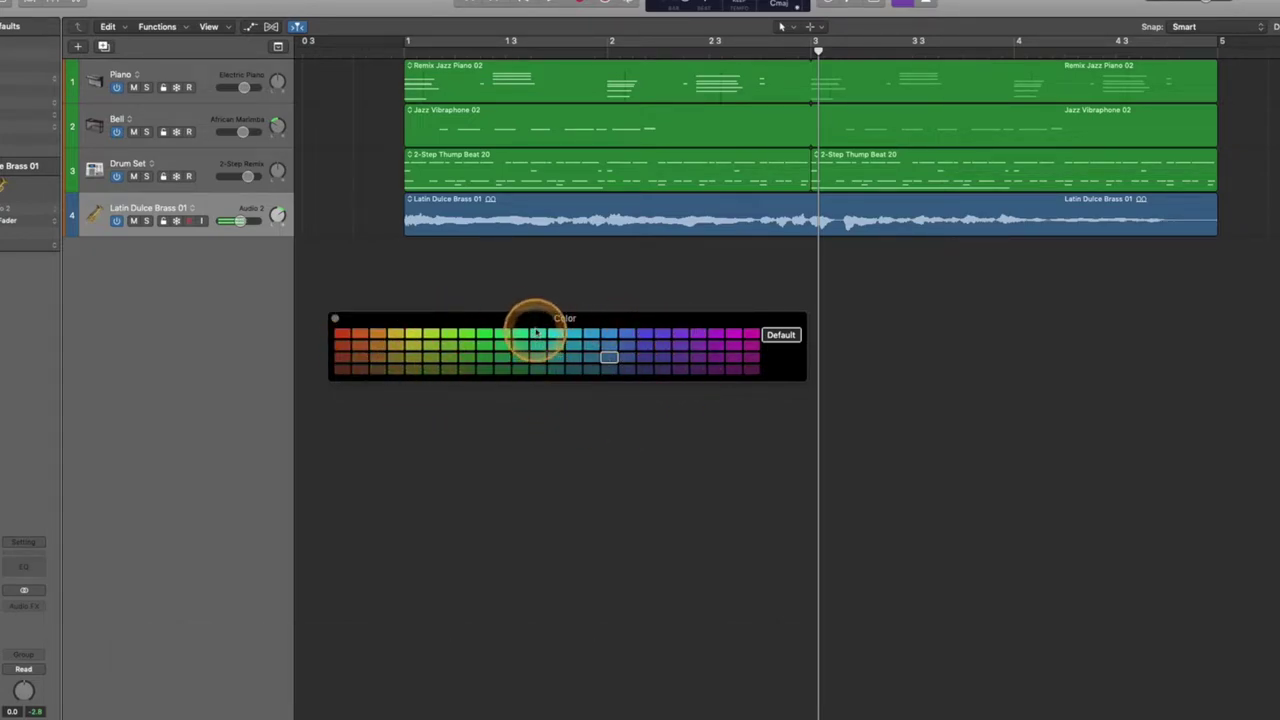
Step: Color the Remix Jazz Piano 02 region bright green and the Jazz Vibraphone 02 region magenta
{"action": "left_click", "coordinate": [622, 100]}
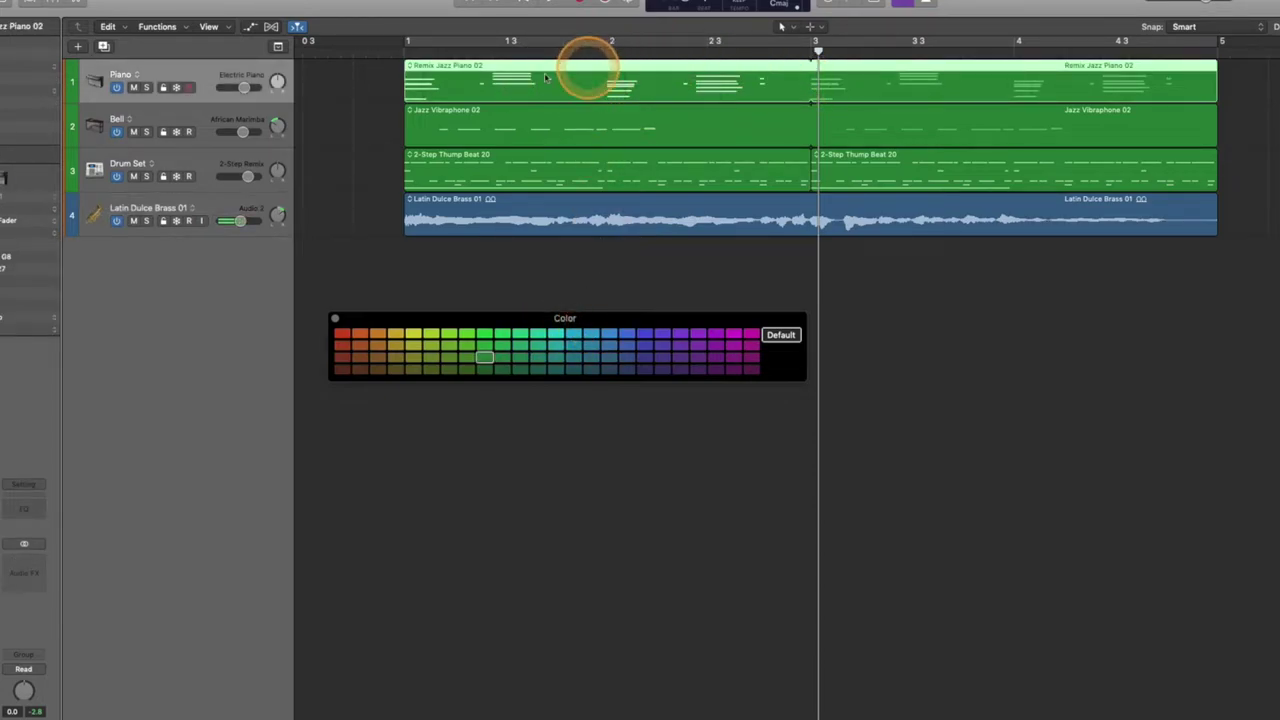
{"action": "left_click", "coordinate": [522, 335]}
{"action": "left_click", "coordinate": [748, 130]}
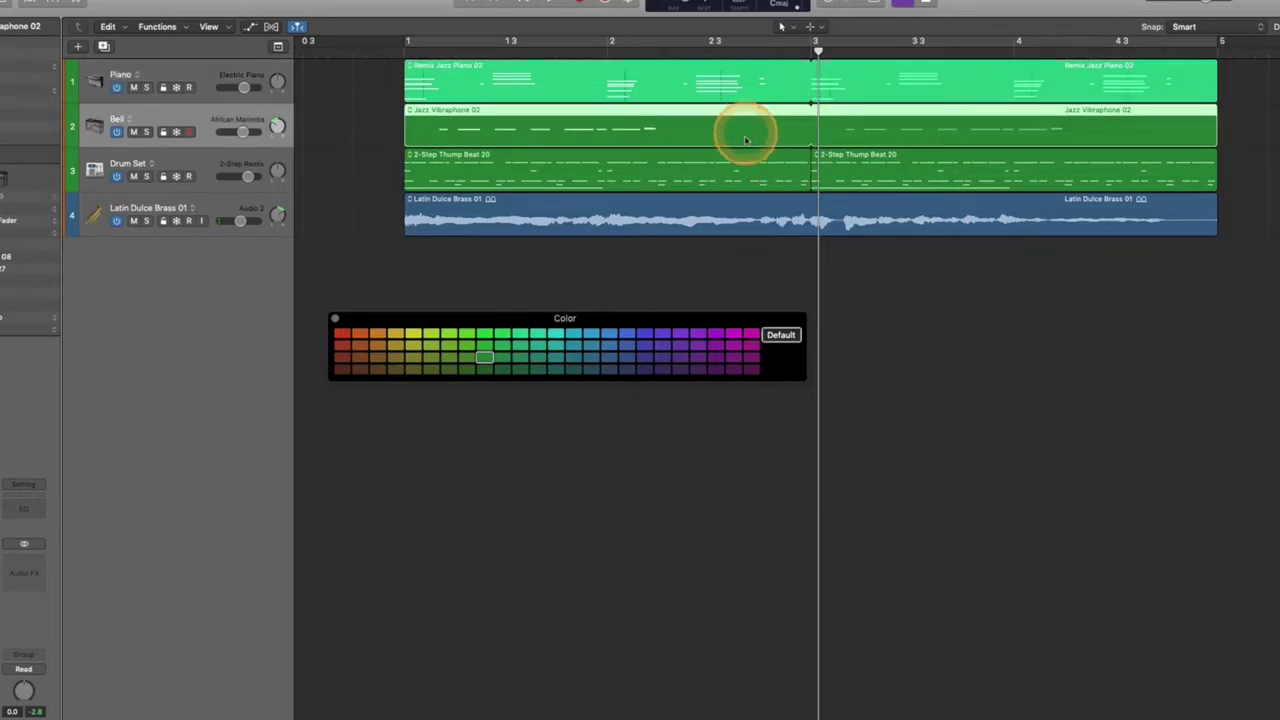
{"action": "left_click", "coordinate": [735, 336]}
Step: Color both 2-Step Thump Beat 20 regions dark purple and the Latin Dulce Brass 01 region orange
{"action": "left_click_drag", "start_coordinate": [1143, 309], "coordinate": [694, 186]}
{"action": "left_click", "coordinate": [716, 346]}
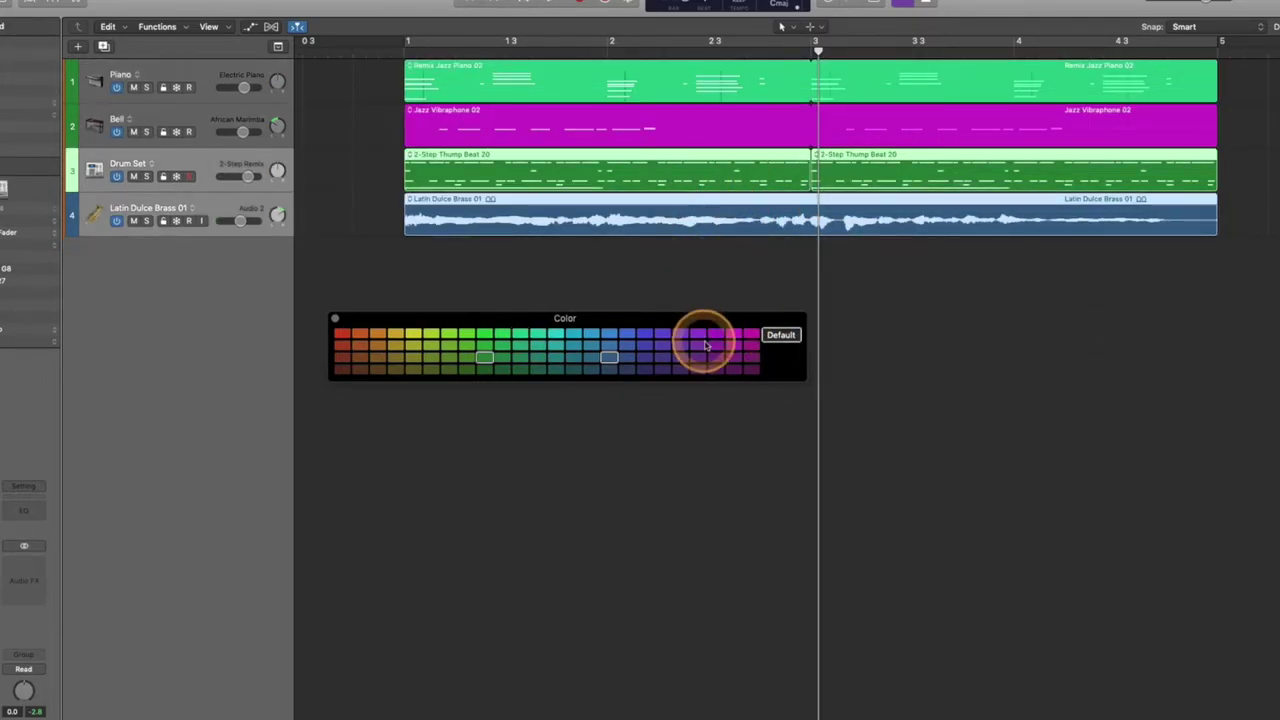
{"action": "left_click", "coordinate": [846, 263]}
{"action": "left_click_drag", "start_coordinate": [1075, 294], "coordinate": [520, 200]}
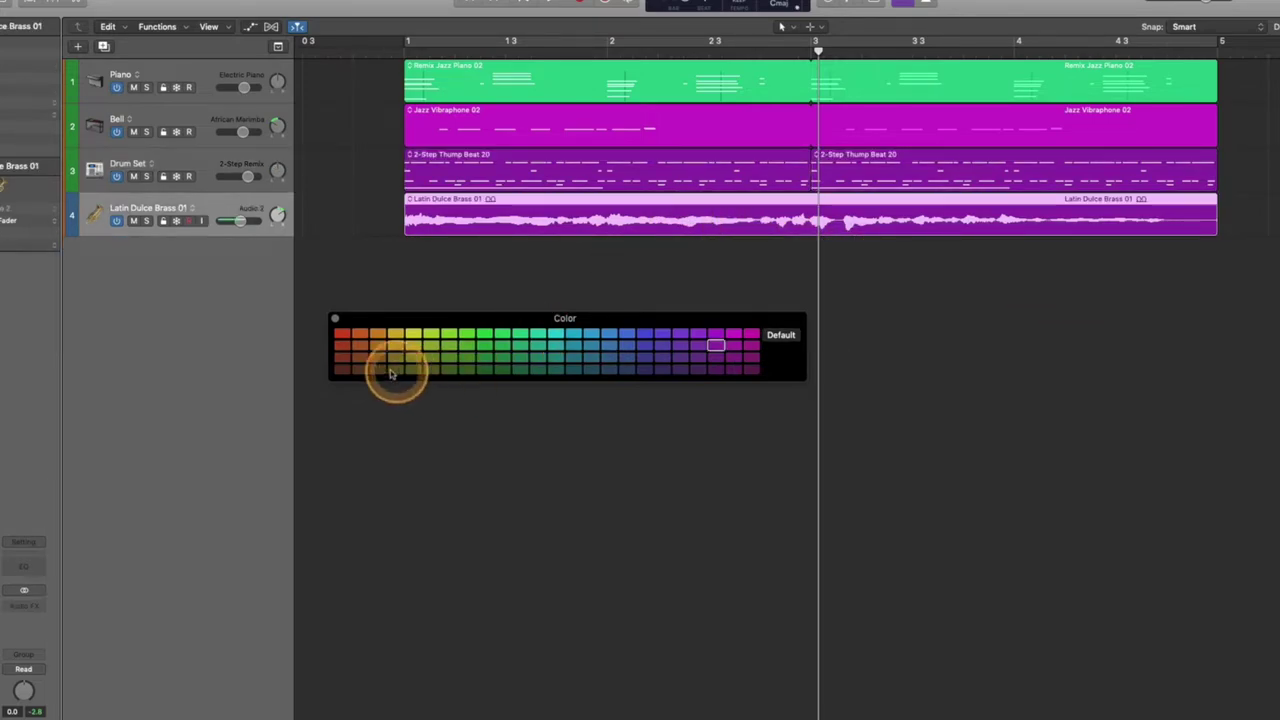
{"action": "left_click", "coordinate": [379, 333]}
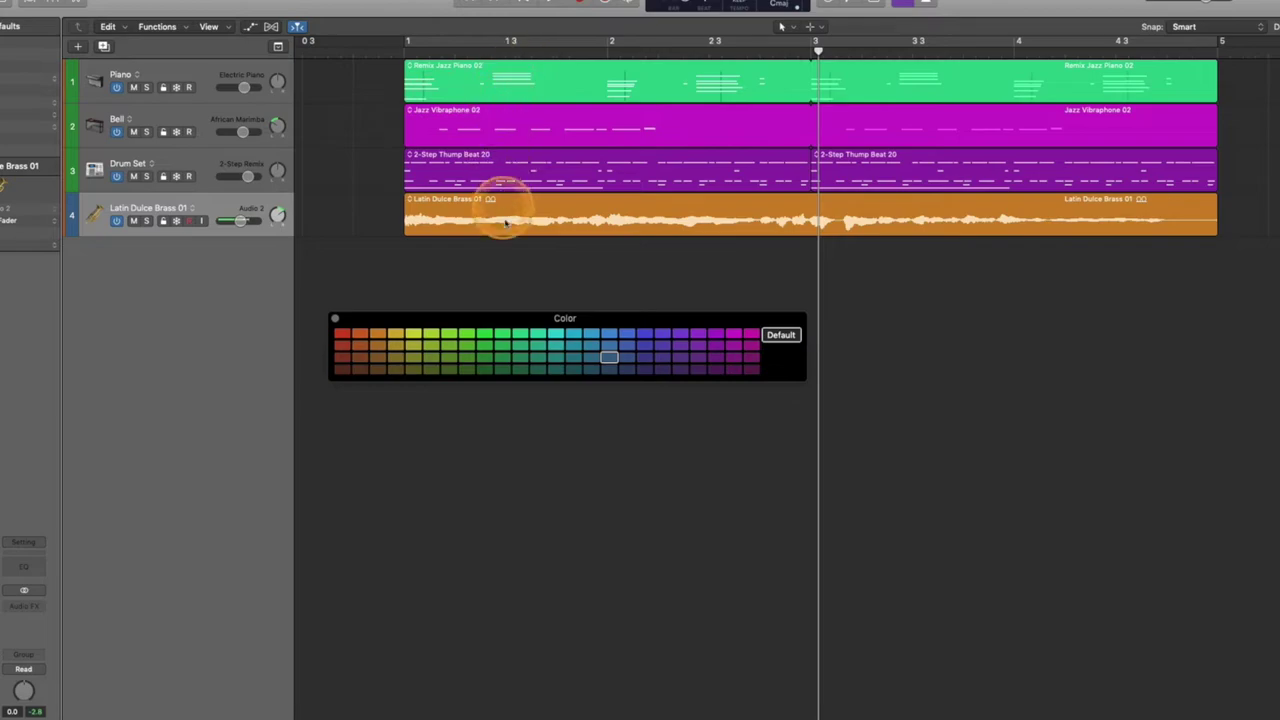
Step: Color only the Piano track magenta, with its region deselected, and move the color palette closer to the track headers
{"action": "left_click", "coordinate": [211, 78]}
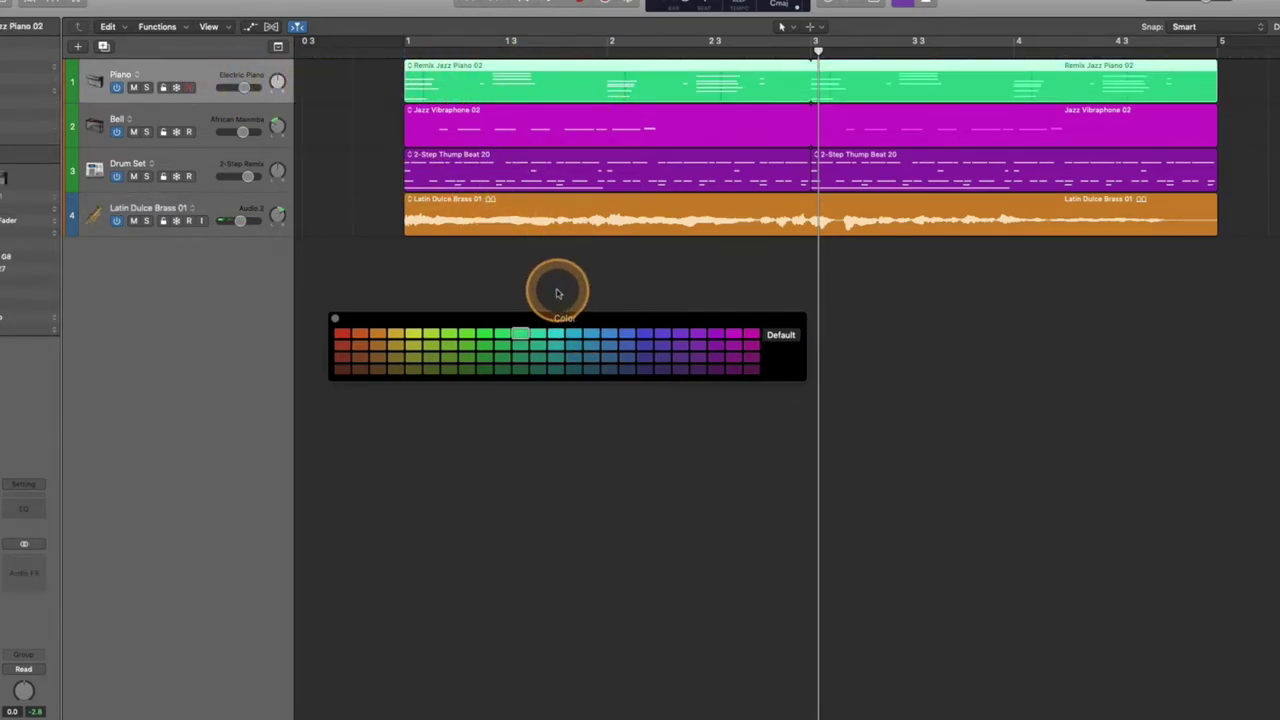
{"action": "left_click", "coordinate": [558, 293]}
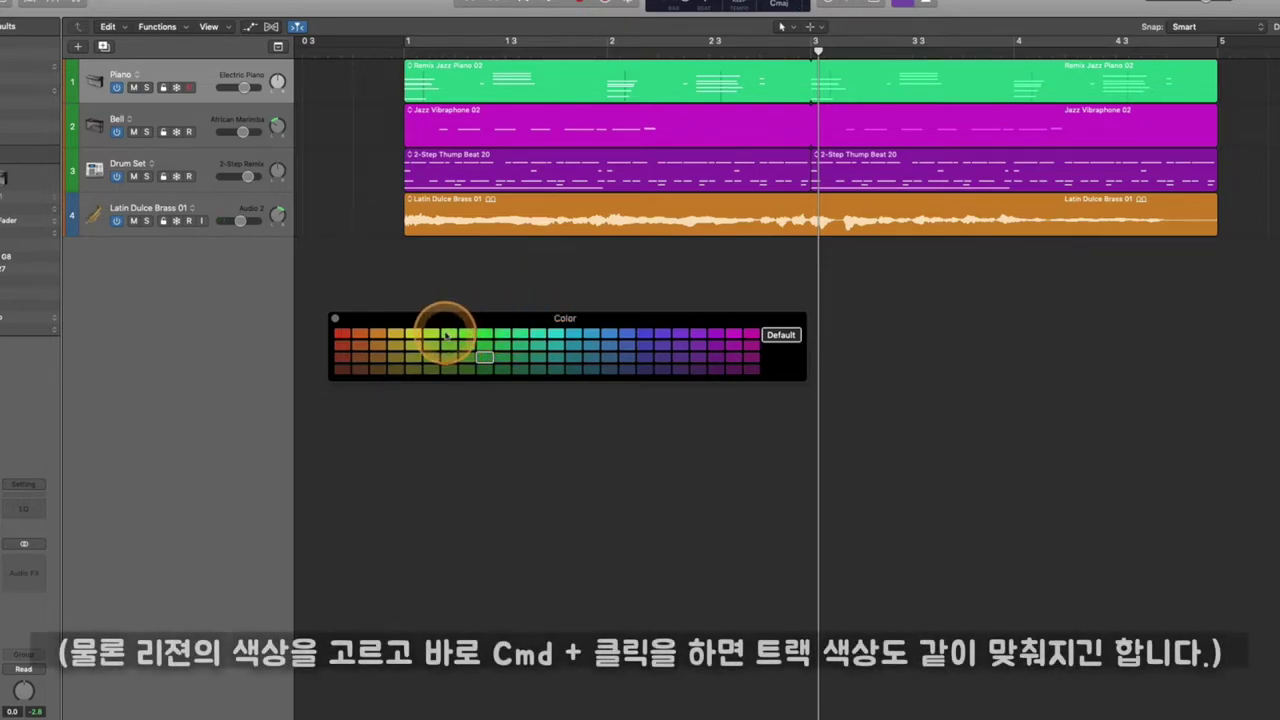
{"action": "left_click", "coordinate": [731, 334]}
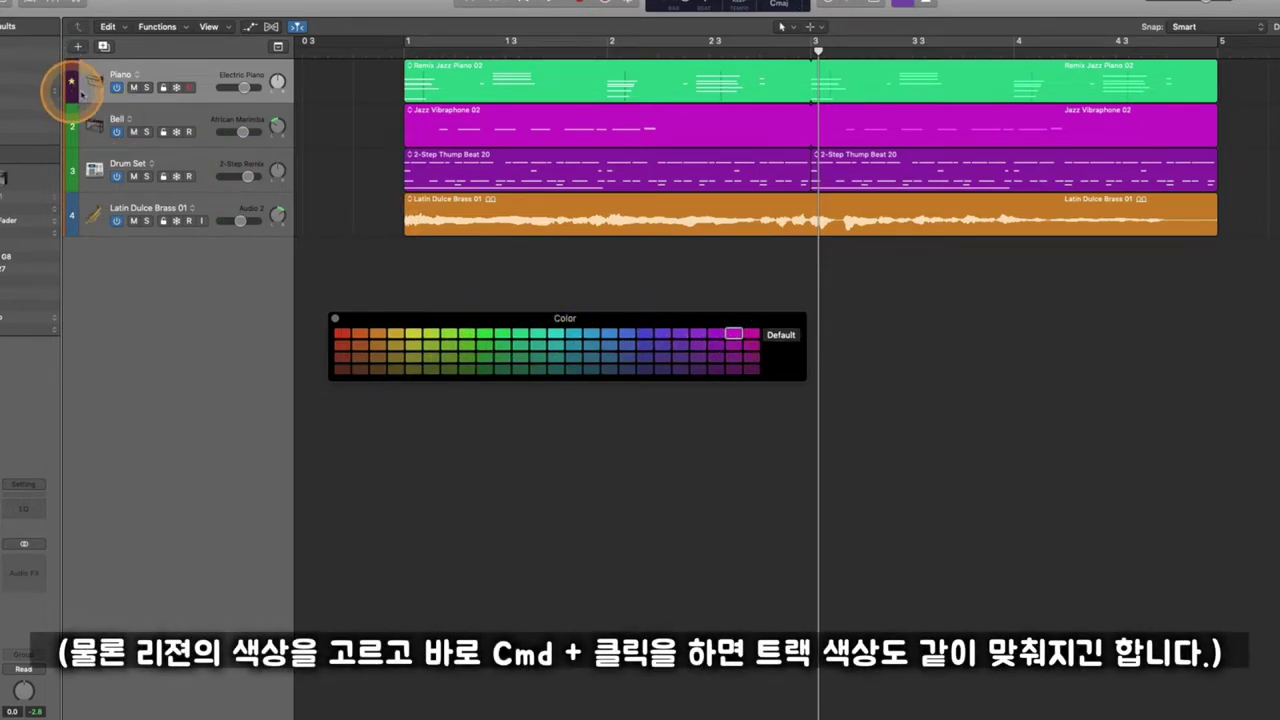
{"action": "left_click_drag", "start_coordinate": [480, 320], "coordinate": [413, 284]}
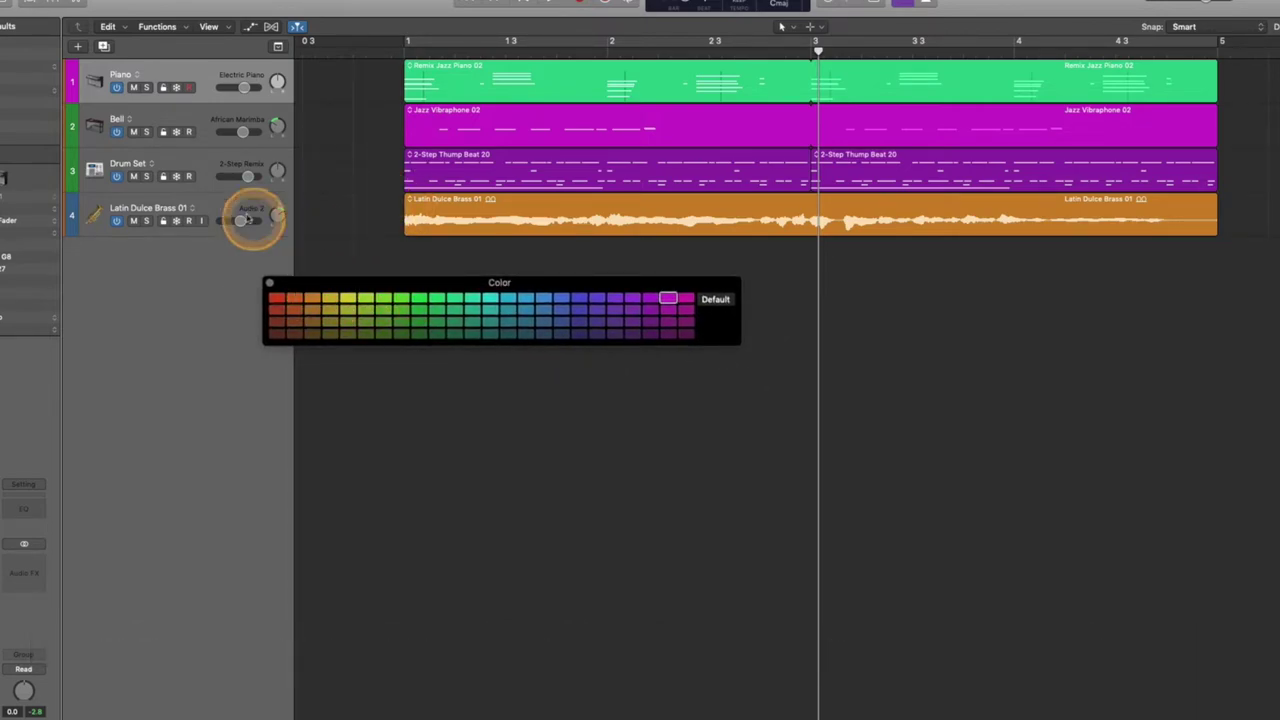
Step: Color only the Latin Dulce Brass 01 track yellow, with its region deselected, and move the color palette away from the track headers
{"action": "left_click", "coordinate": [238, 204]}
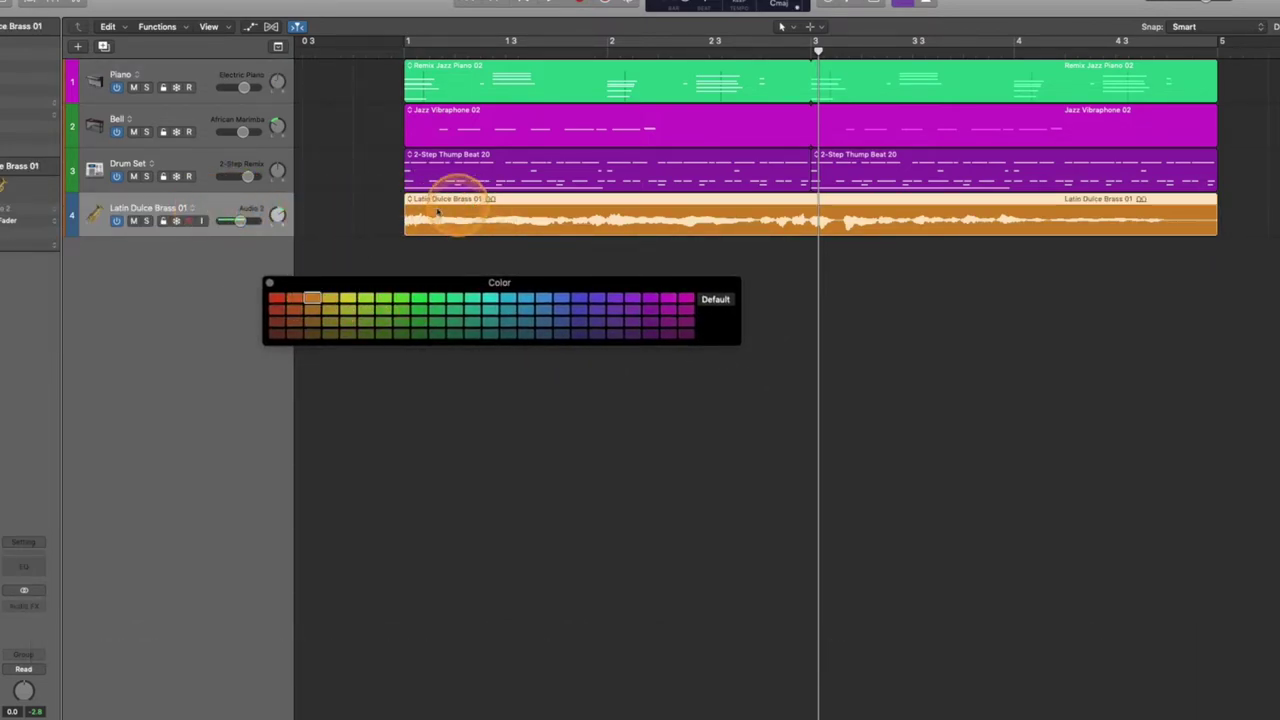
{"action": "left_click", "coordinate": [357, 222]}
{"action": "left_click", "coordinate": [155, 214]}
{"action": "left_click", "coordinate": [324, 311]}
{"action": "left_click", "coordinate": [346, 299]}
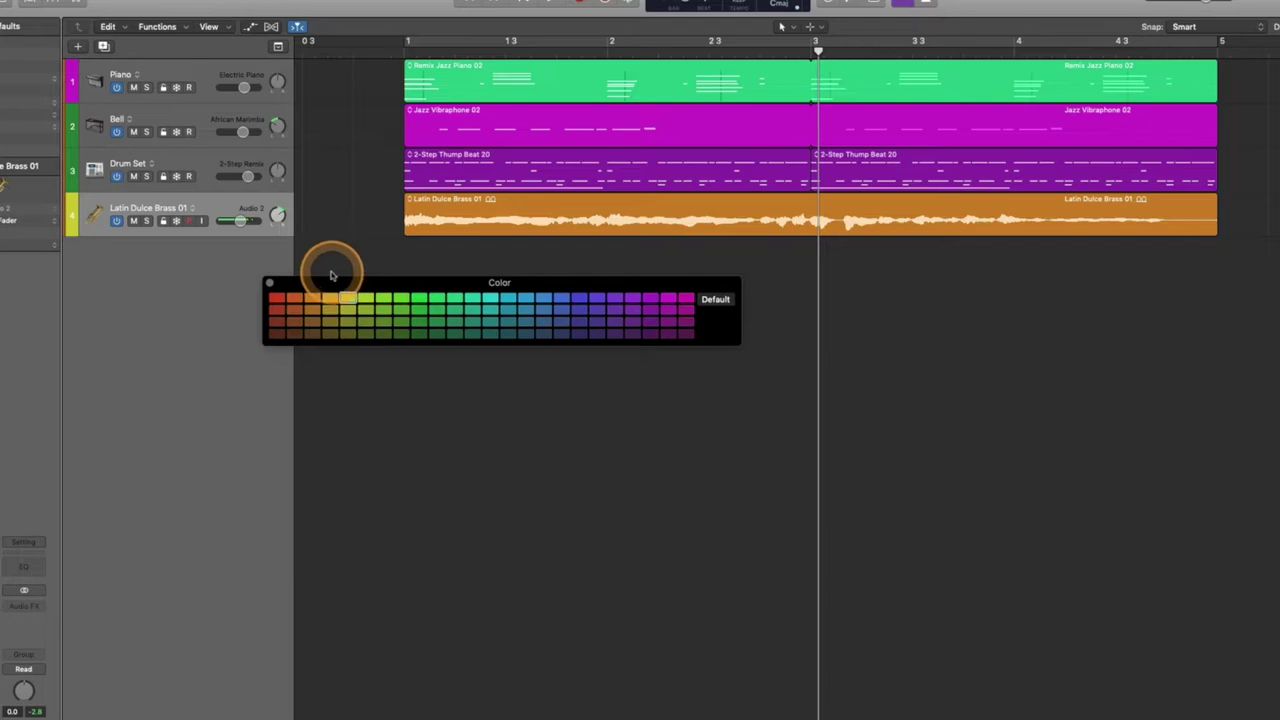
{"action": "left_click_drag", "start_coordinate": [331, 287], "coordinate": [389, 309]}
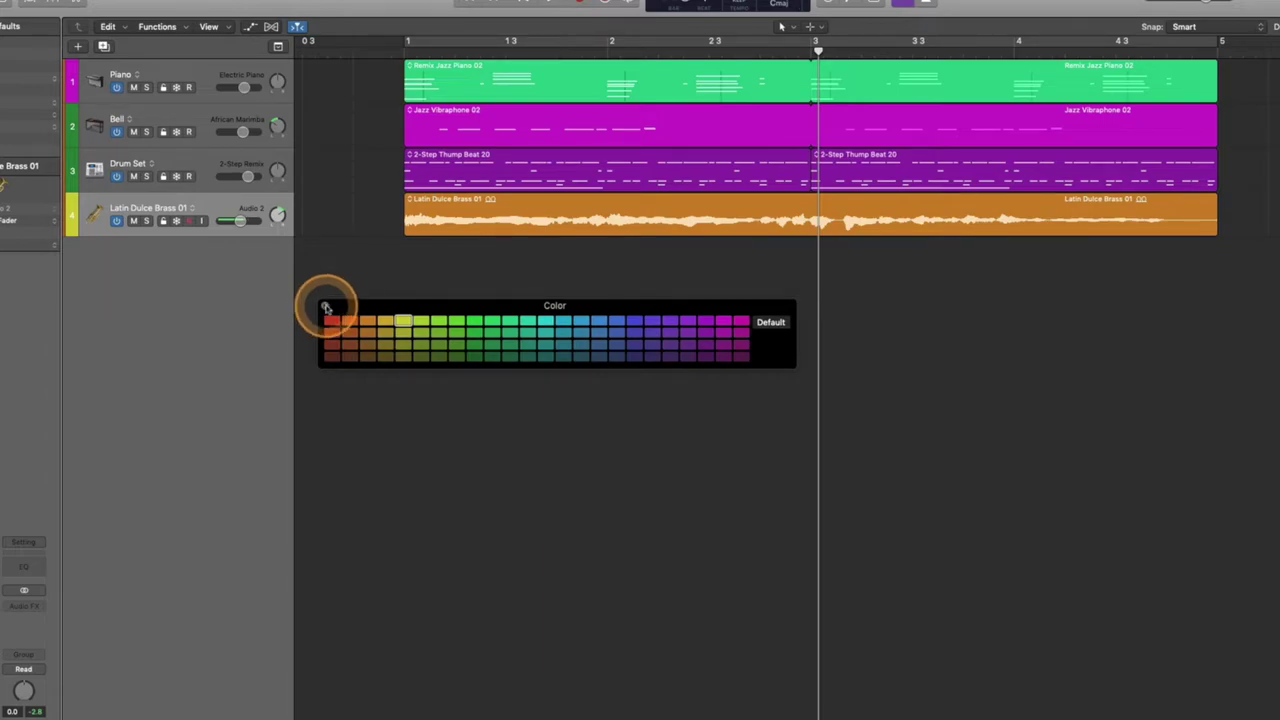
{"action": "left_click_drag", "start_coordinate": [449, 302], "coordinate": [489, 319]}
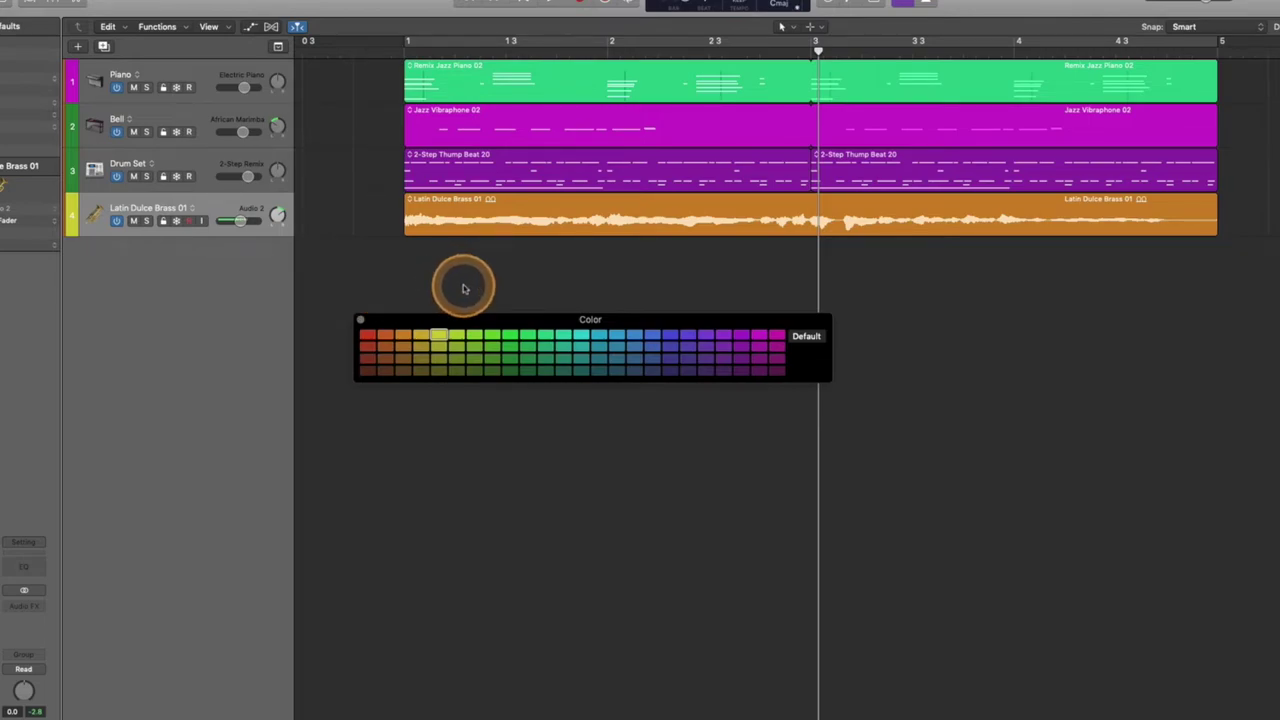
{"action": "left_click", "coordinate": [658, 222]}
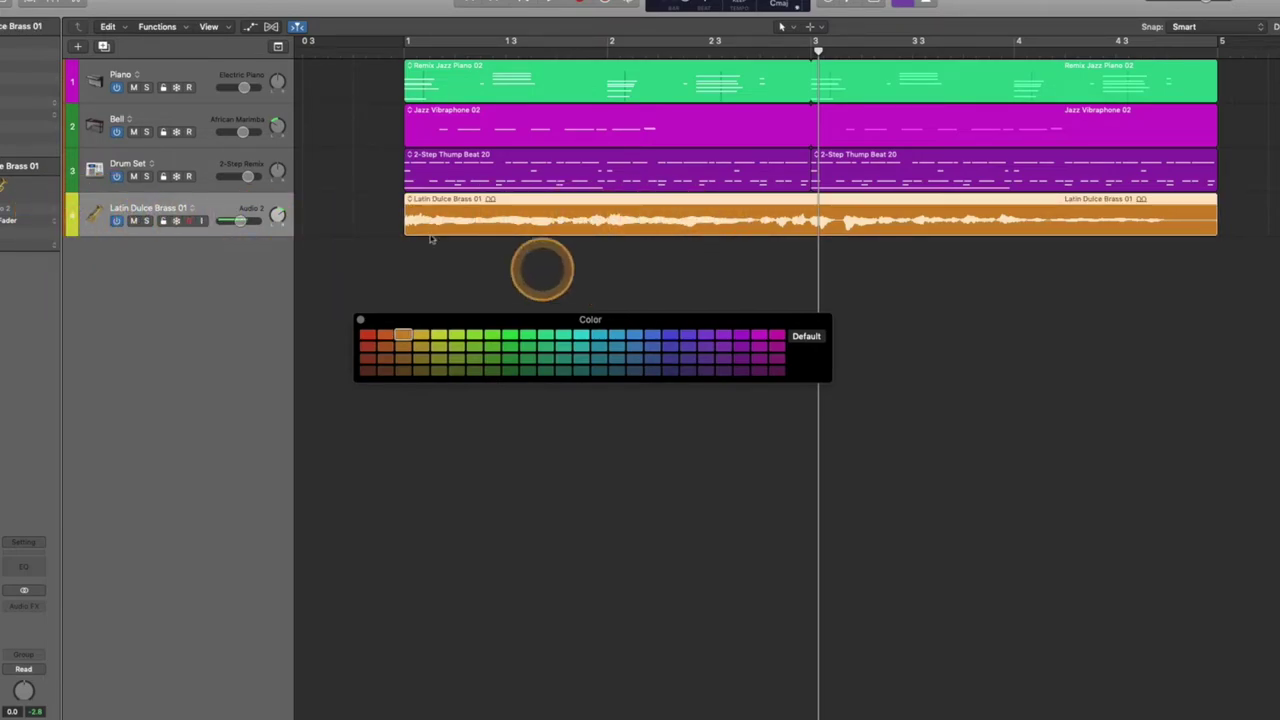
{"action": "left_click", "coordinate": [580, 275]}
{"action": "left_click", "coordinate": [622, 232]}
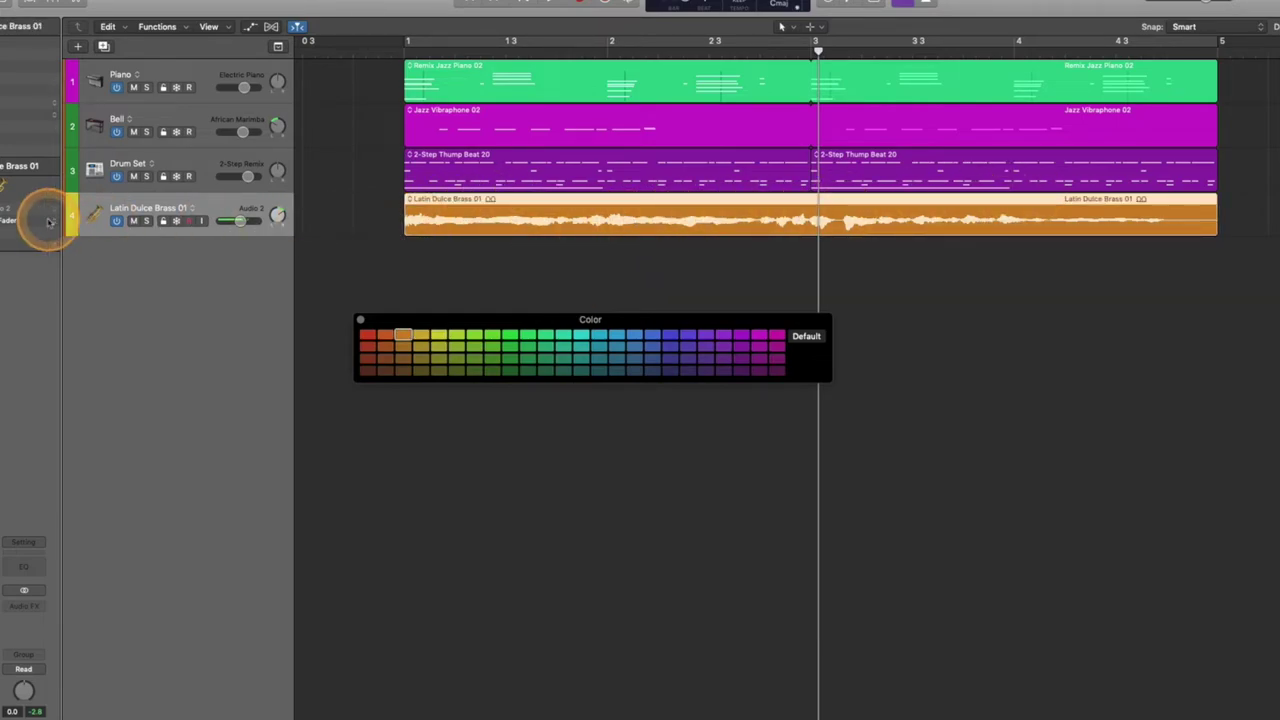
{"action": "left_click", "coordinate": [745, 294]}
Step: Color the second 2-Step Thump Beat 20 region on the Drum Set track turquoise green
{"action": "left_click", "coordinate": [852, 180]}
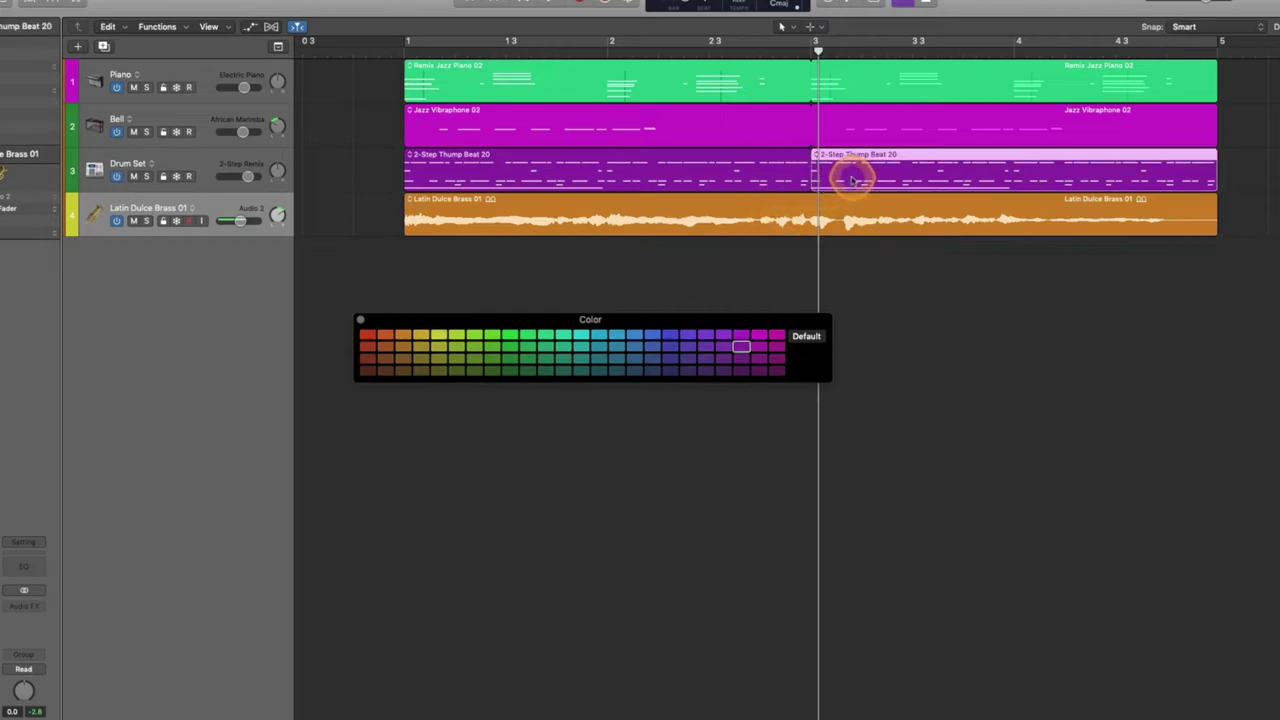
{"action": "left_click", "coordinate": [567, 340]}
{"action": "left_click", "coordinate": [1143, 300]}
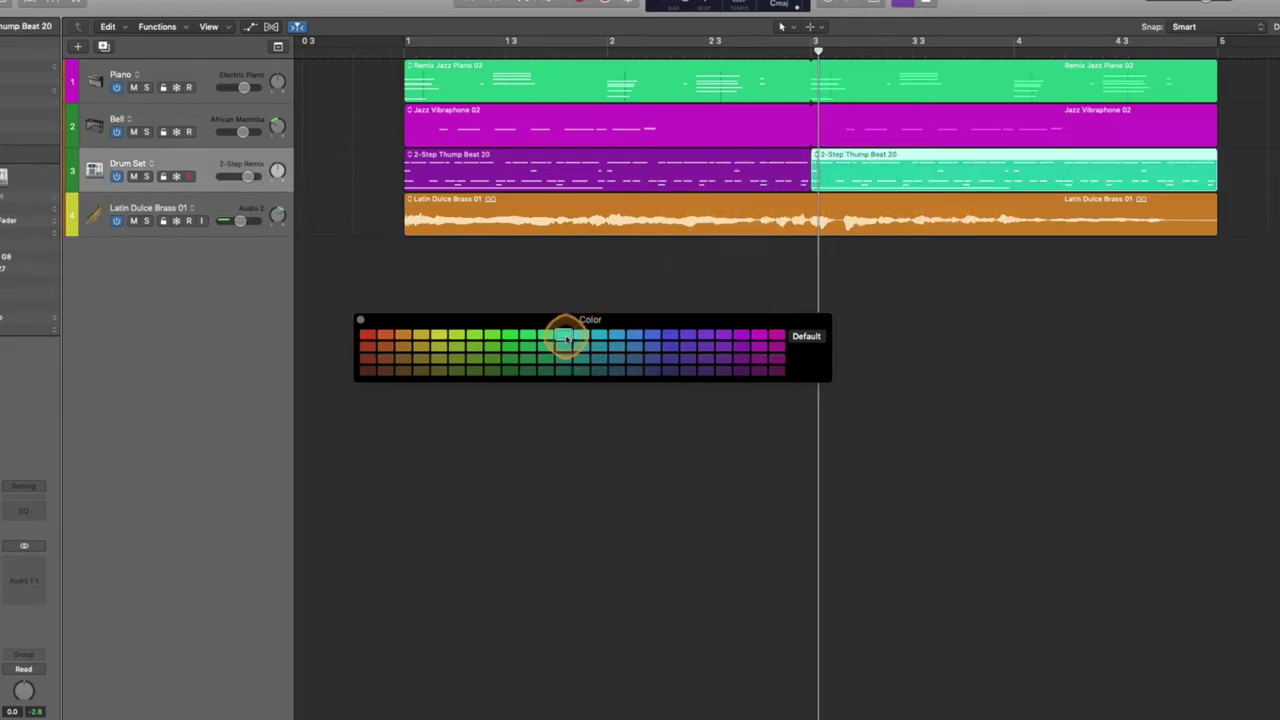
Step: Try to move the Drum Set regions further along the timeline, and undo the move
{"action": "left_click", "coordinate": [905, 168]}
{"action": "left_click_drag", "start_coordinate": [816, 182], "coordinate": [985, 178]}
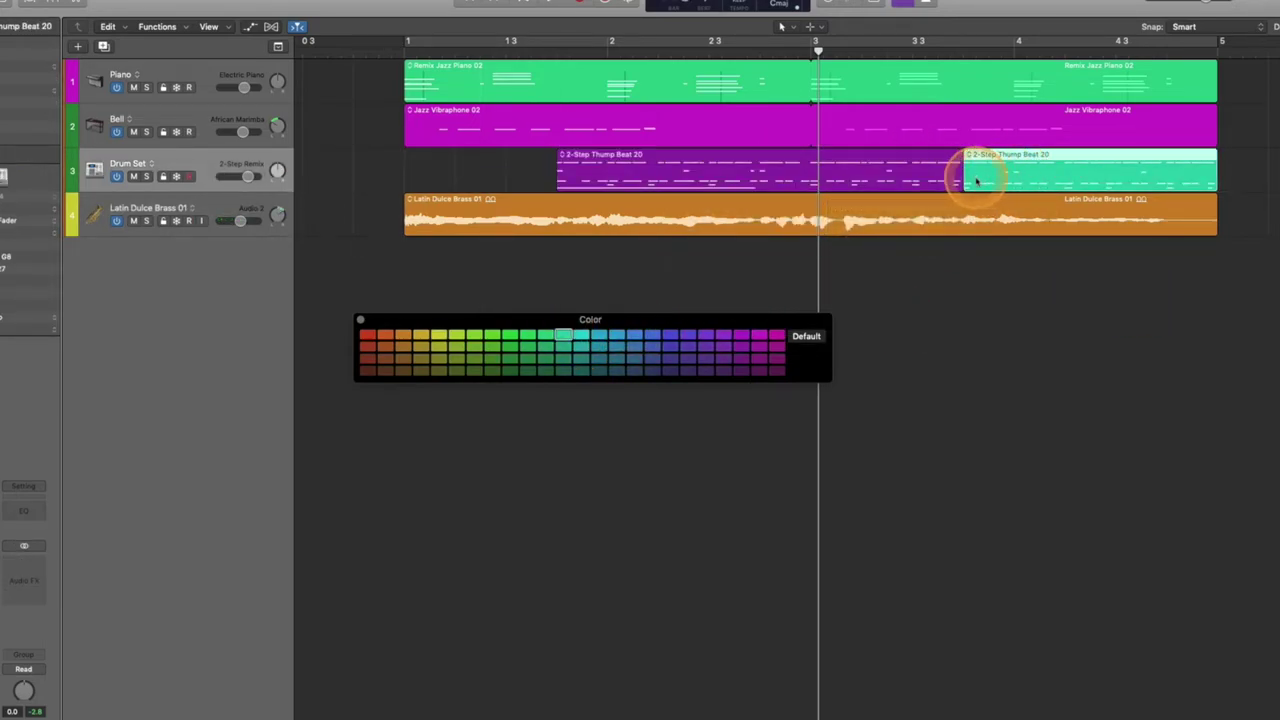
{"action": "key", "text": "super+z"}
Step: Match the Latin Dulce Brass 01 track's color to the orange of its region
{"action": "left_click_drag", "start_coordinate": [951, 257], "coordinate": [591, 218]}
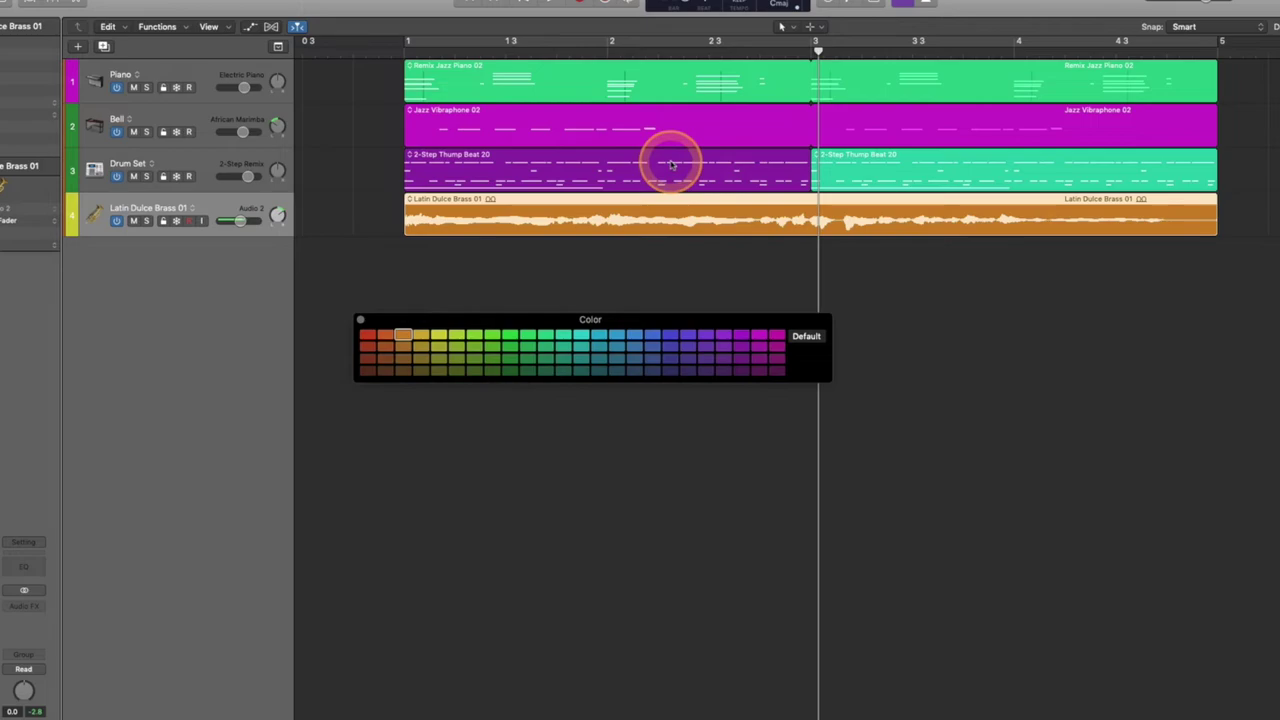
{"action": "left_click_drag", "start_coordinate": [721, 279], "coordinate": [570, 228]}
{"action": "left_click_drag", "start_coordinate": [1004, 272], "coordinate": [755, 210]}
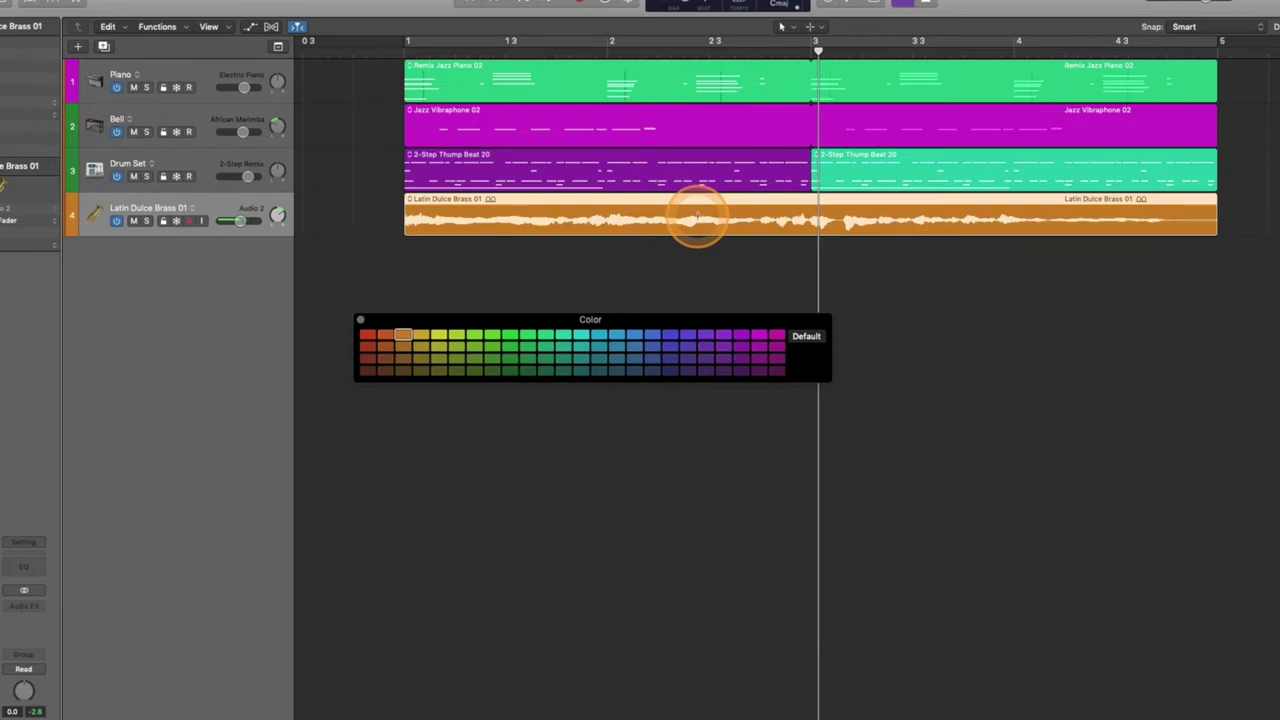
Step: Match the Drum Set track's color to its turquoise green second region, and give the first region the same color
{"action": "left_click", "coordinate": [925, 169]}
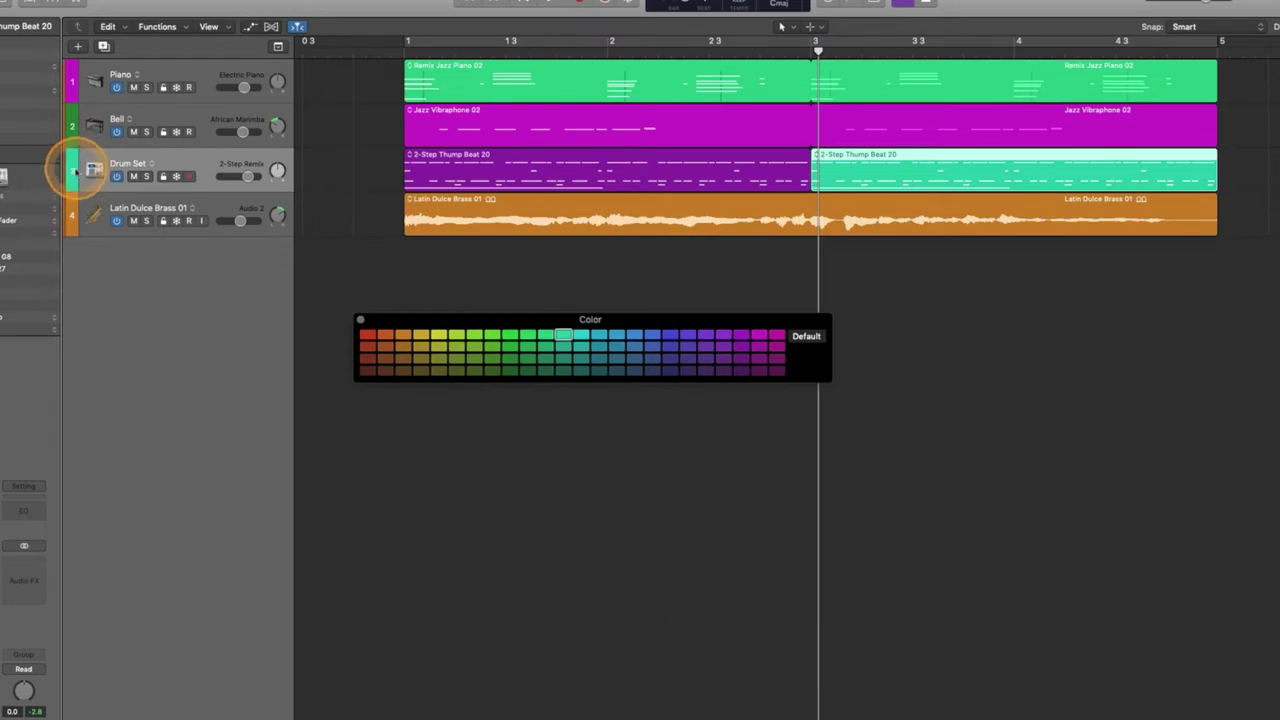
{"action": "left_click", "coordinate": [710, 175]}
{"action": "left_click", "coordinate": [937, 172]}
{"action": "left_click", "coordinate": [706, 172]}
{"action": "left_click", "coordinate": [564, 336]}
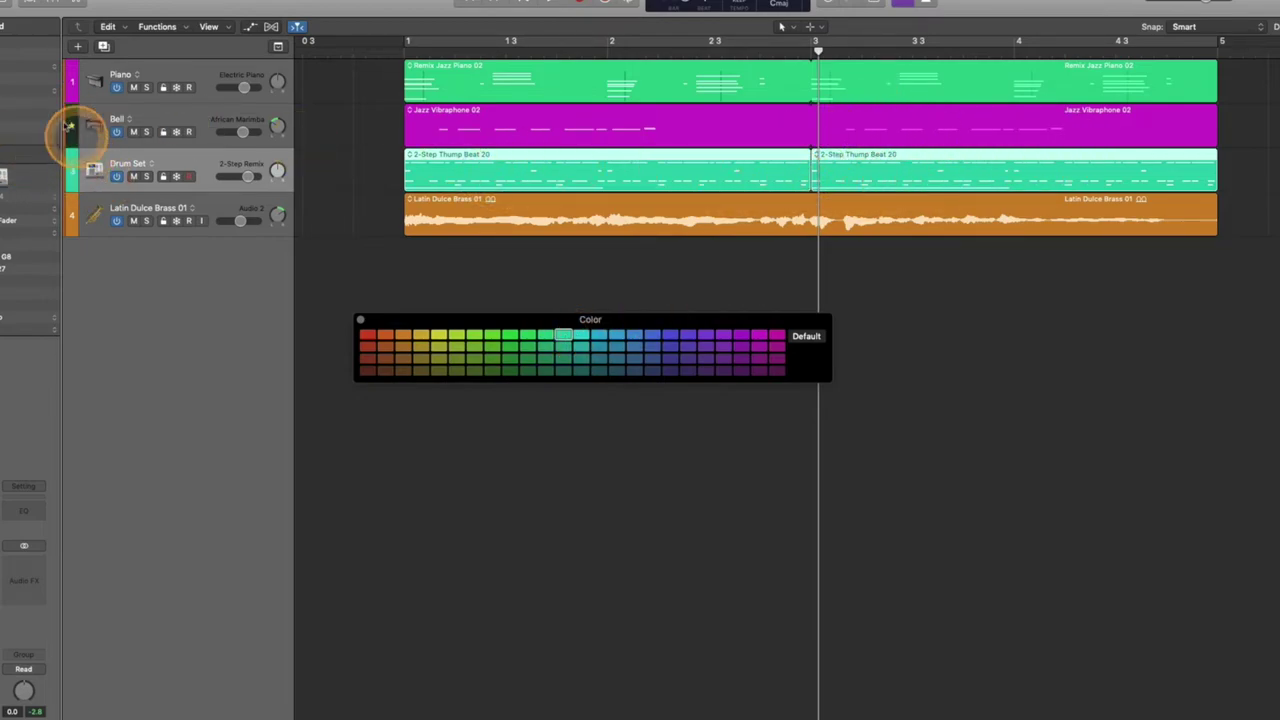
Step: Match the Bell track's color to its magenta Jazz Vibraphone 02 region, and deselect the region
{"action": "left_click", "coordinate": [609, 129]}
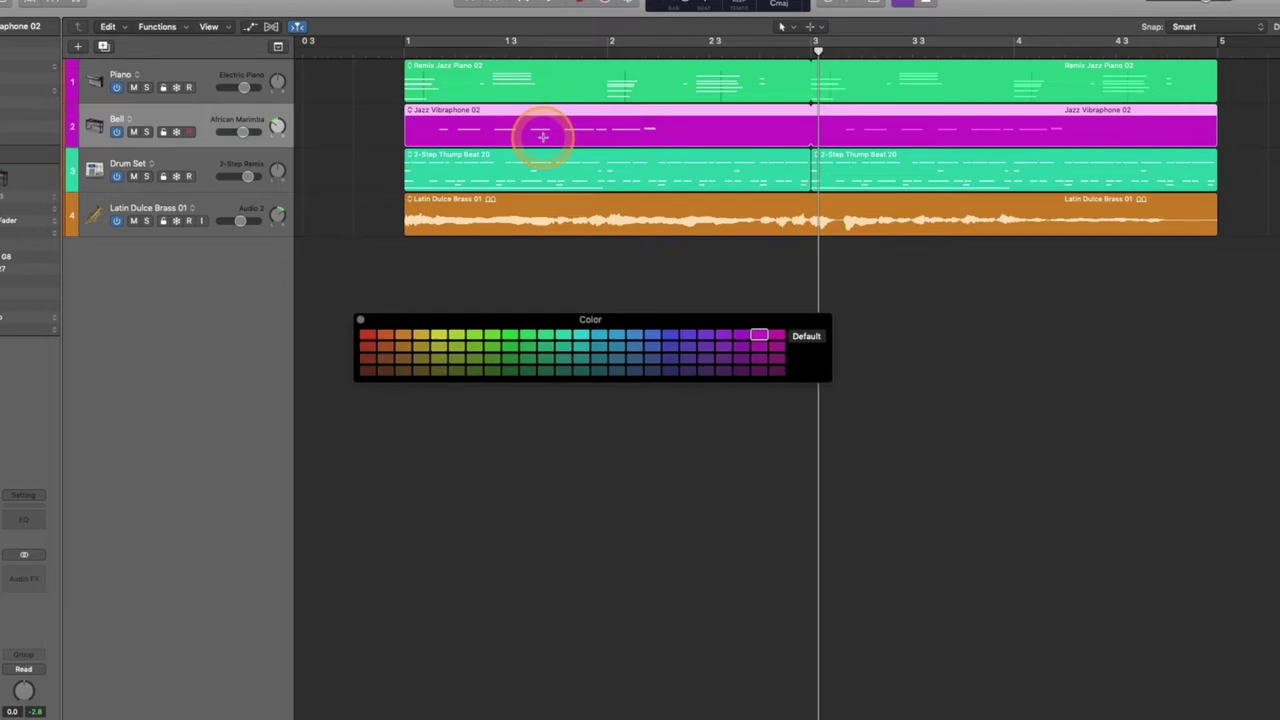
{"action": "left_click", "coordinate": [372, 214]}
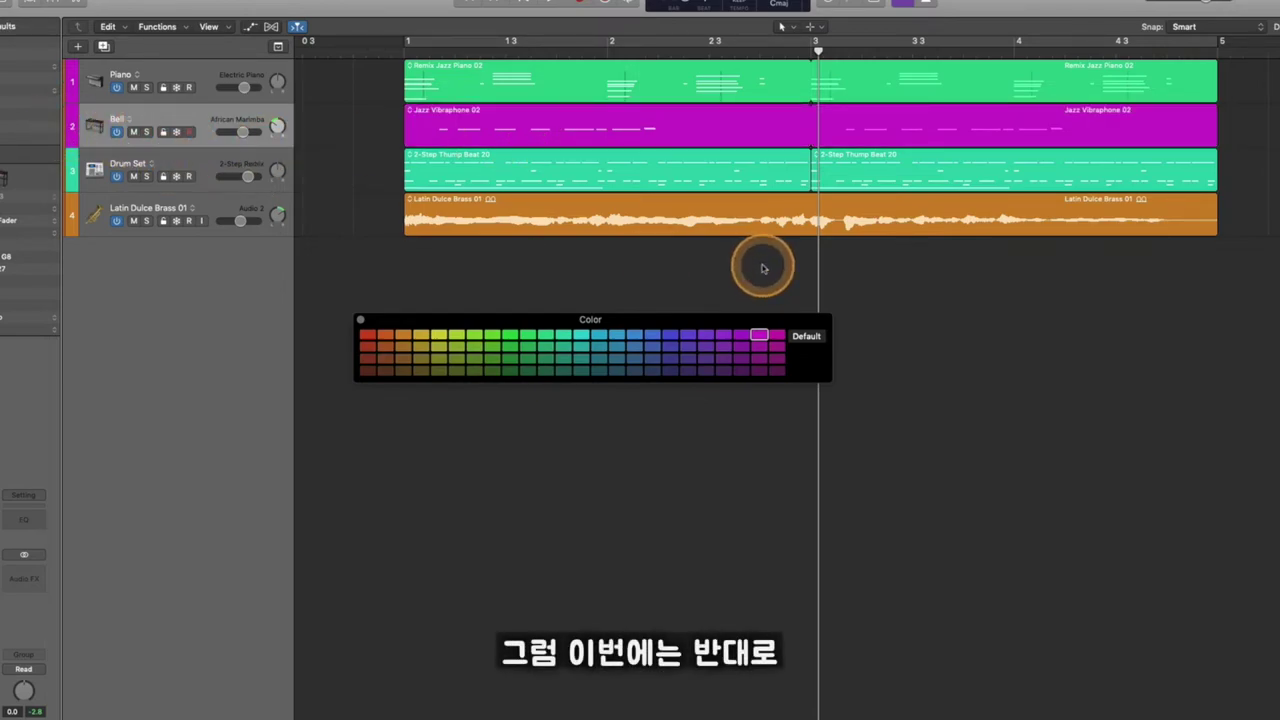
Step: Recolor the Latin Dulce Brass 01 region blue and deselect it
{"action": "left_click", "coordinate": [603, 222]}
{"action": "left_click", "coordinate": [634, 335]}
{"action": "left_click", "coordinate": [528, 284]}
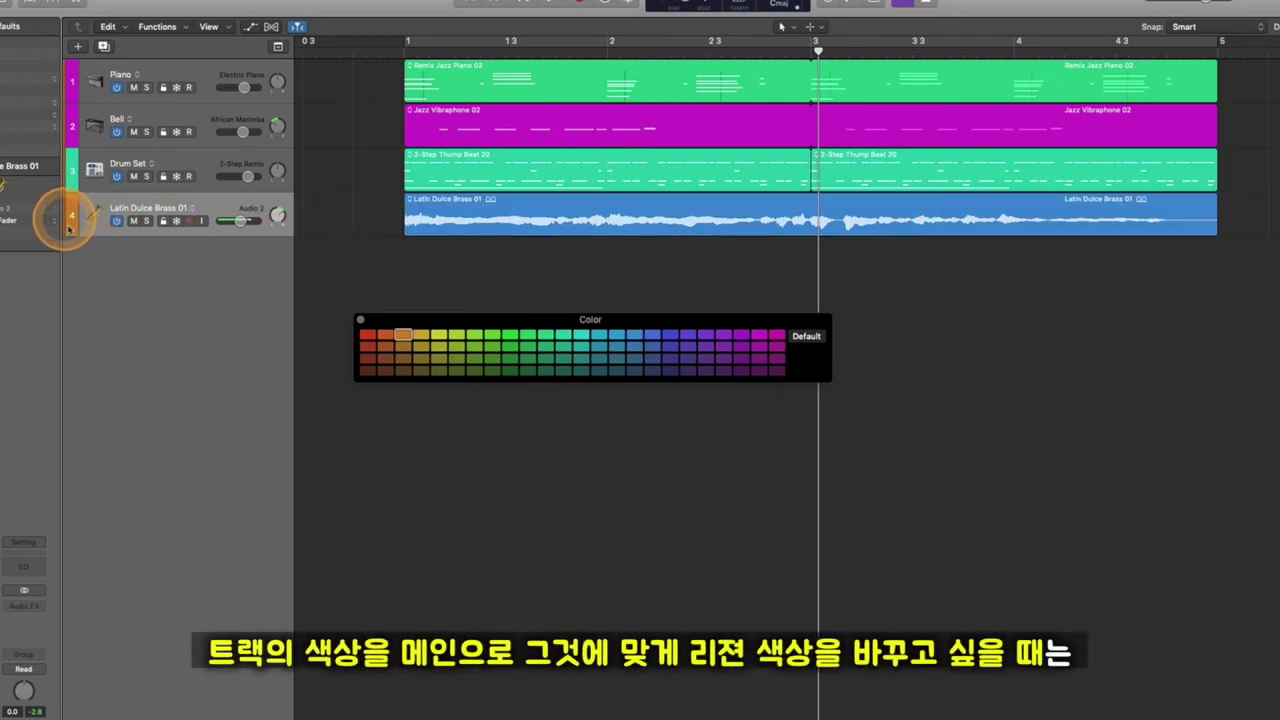
Step: Match the Latin Dulce Brass 01 region's color to the orange of its track
{"action": "left_click", "coordinate": [611, 186]}
{"action": "left_click", "coordinate": [608, 215]}
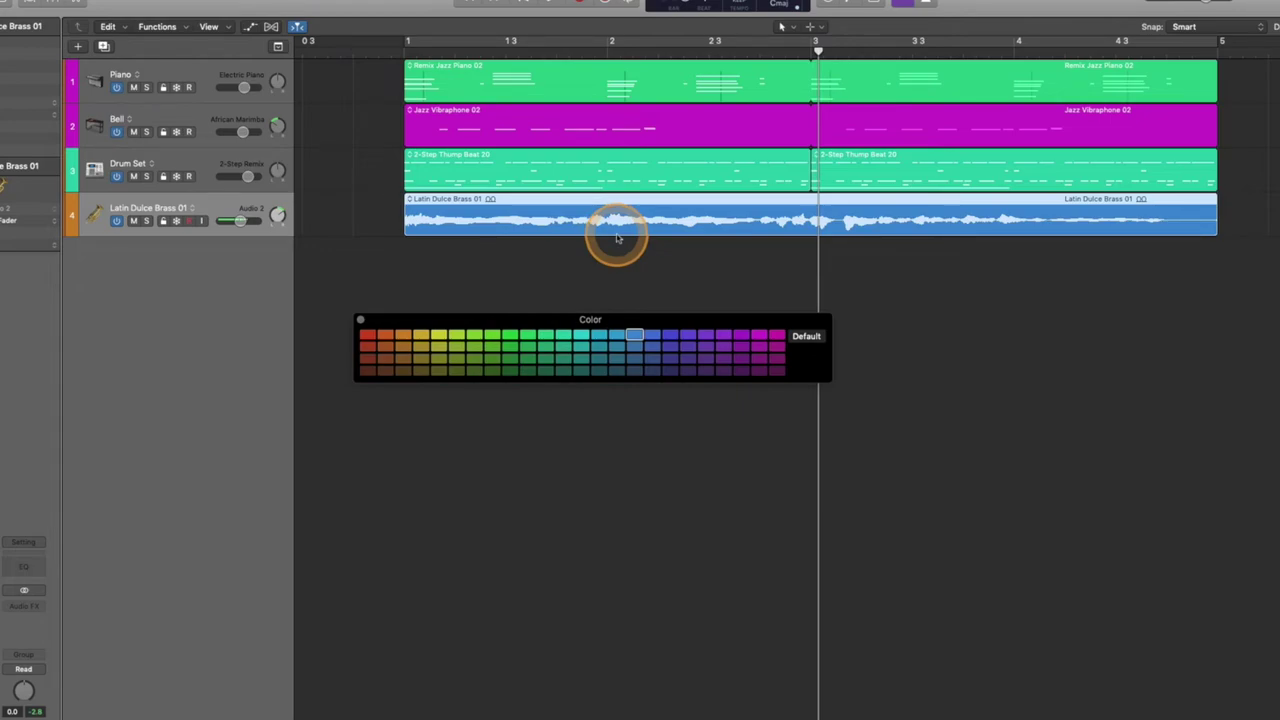
{"action": "left_click", "coordinate": [676, 248]}
{"action": "left_click", "coordinate": [677, 223]}
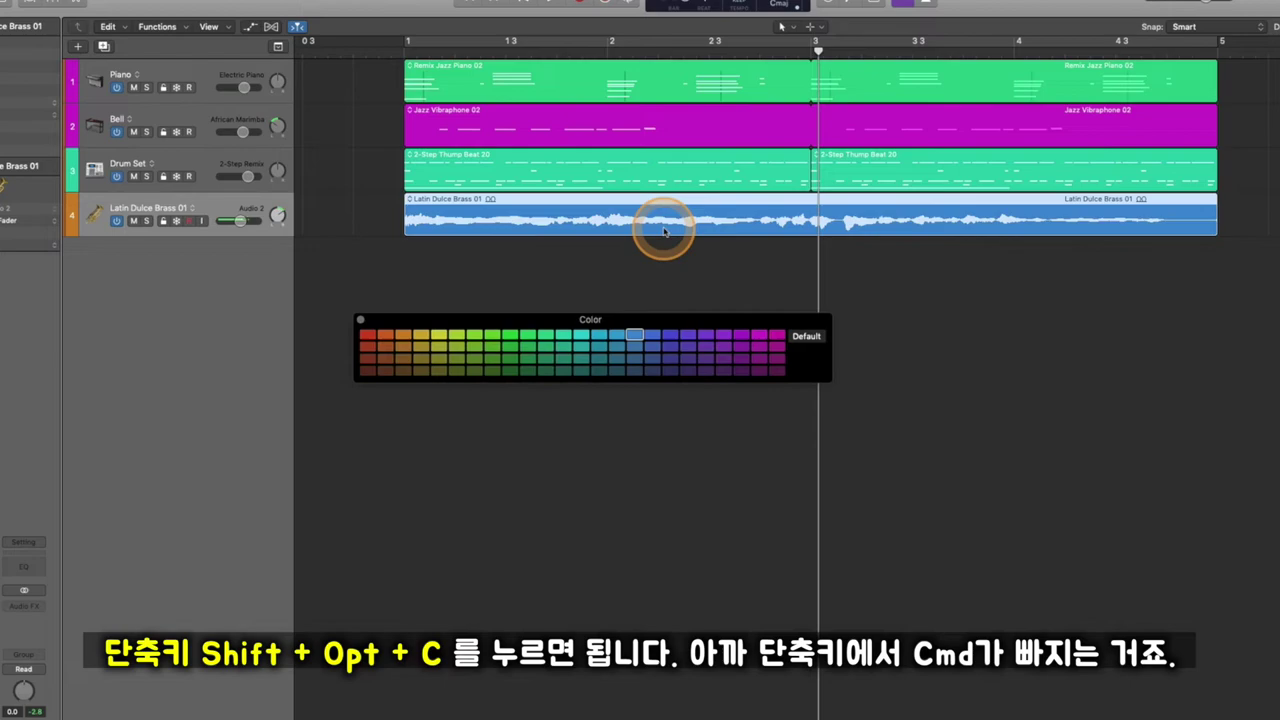
{"action": "key", "text": "alt+shift+c"}
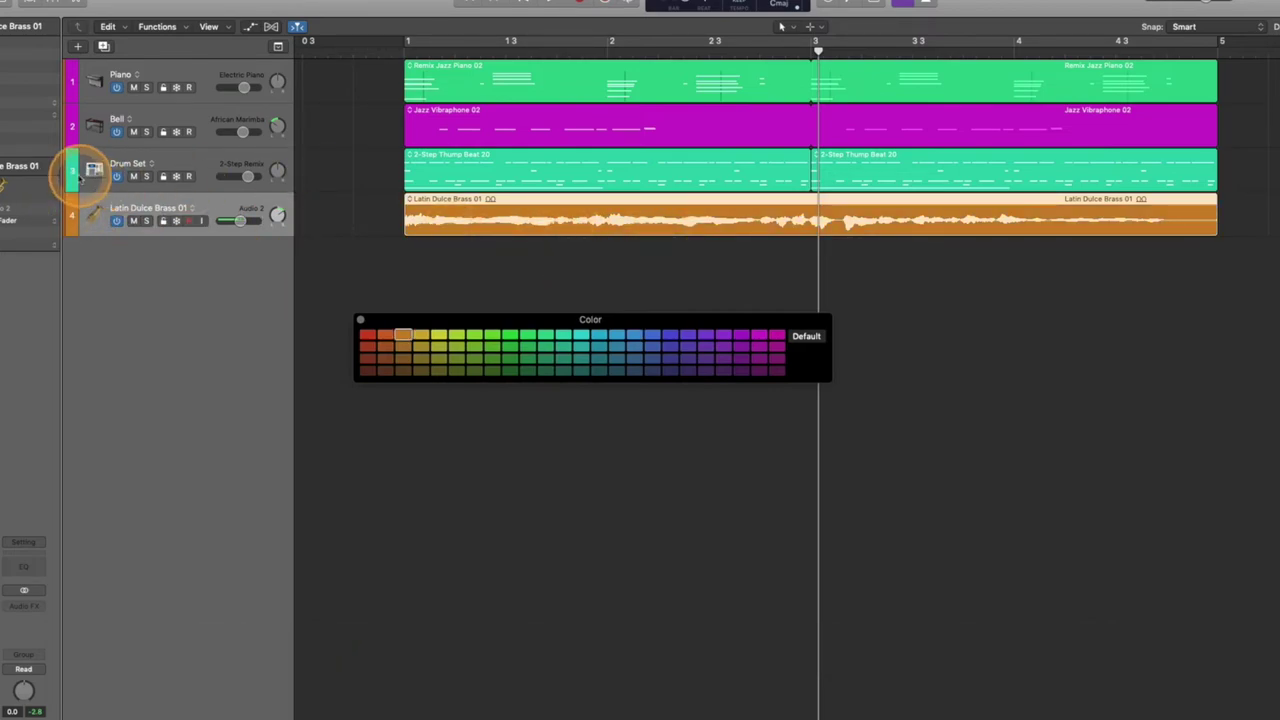
Step: Recolor the first 2-Step Thump Beat 20 region on the Drum Set track indigo and deselect it
{"action": "left_click", "coordinate": [598, 171]}
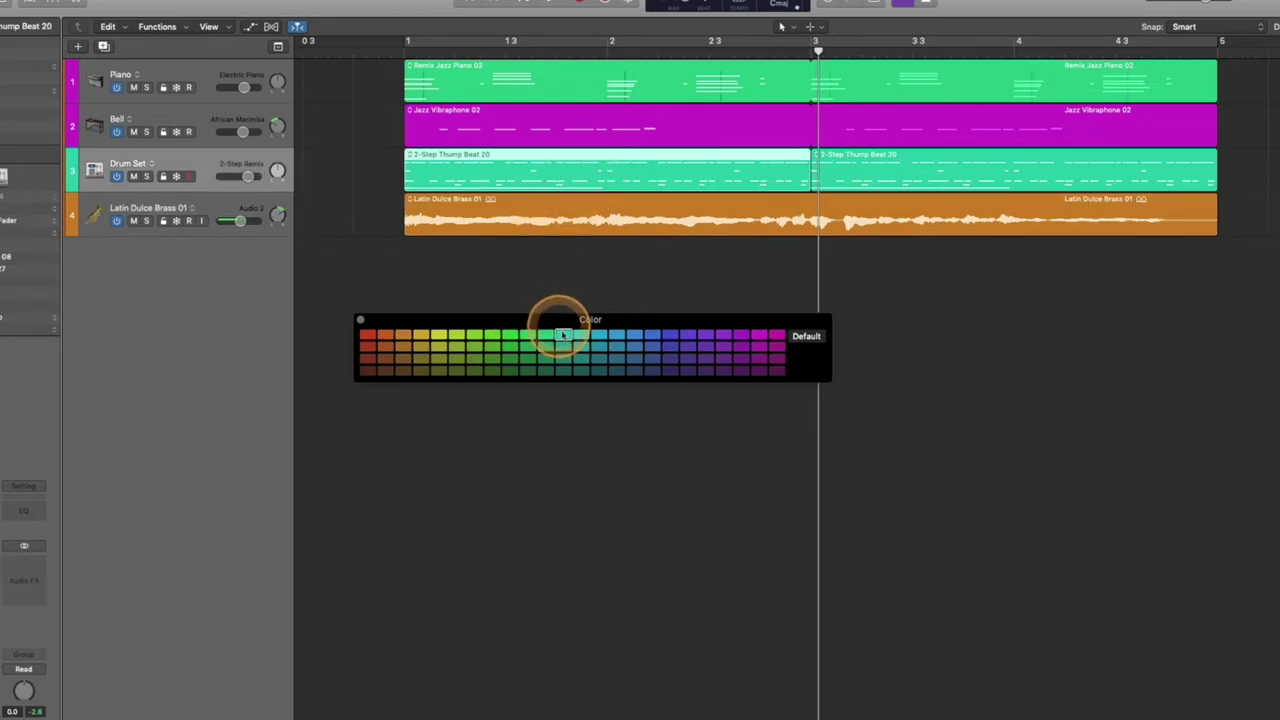
{"action": "left_click", "coordinate": [672, 337]}
{"action": "left_click", "coordinate": [645, 294]}
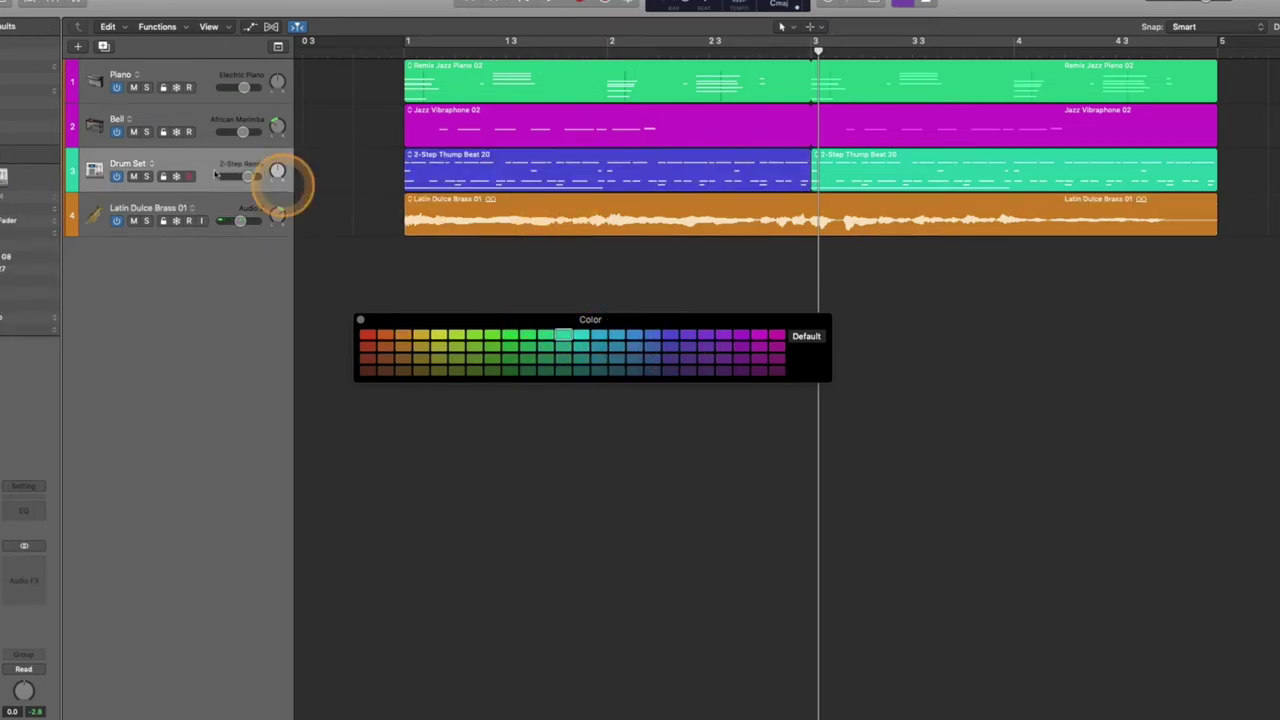
Step: Match the first Drum Set region's color to the turquoise green of its track, and deselect the region
{"action": "left_click", "coordinate": [505, 172]}
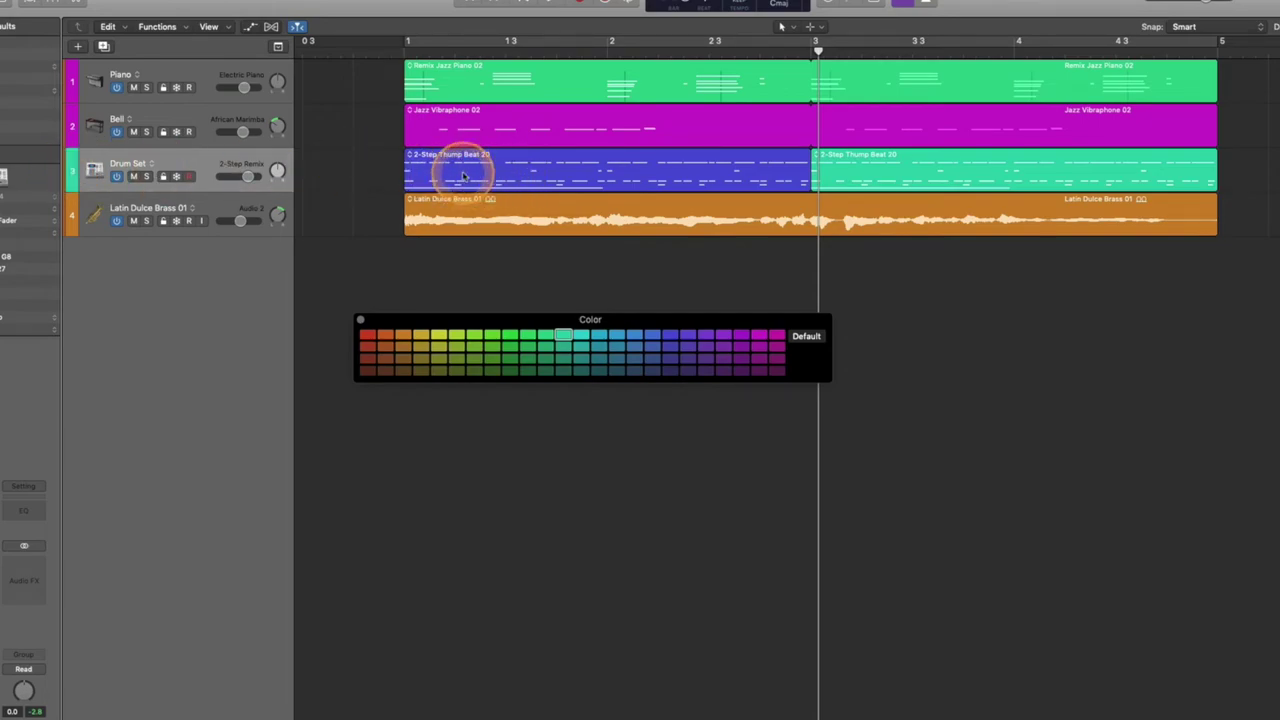
{"action": "left_click", "coordinate": [520, 177]}
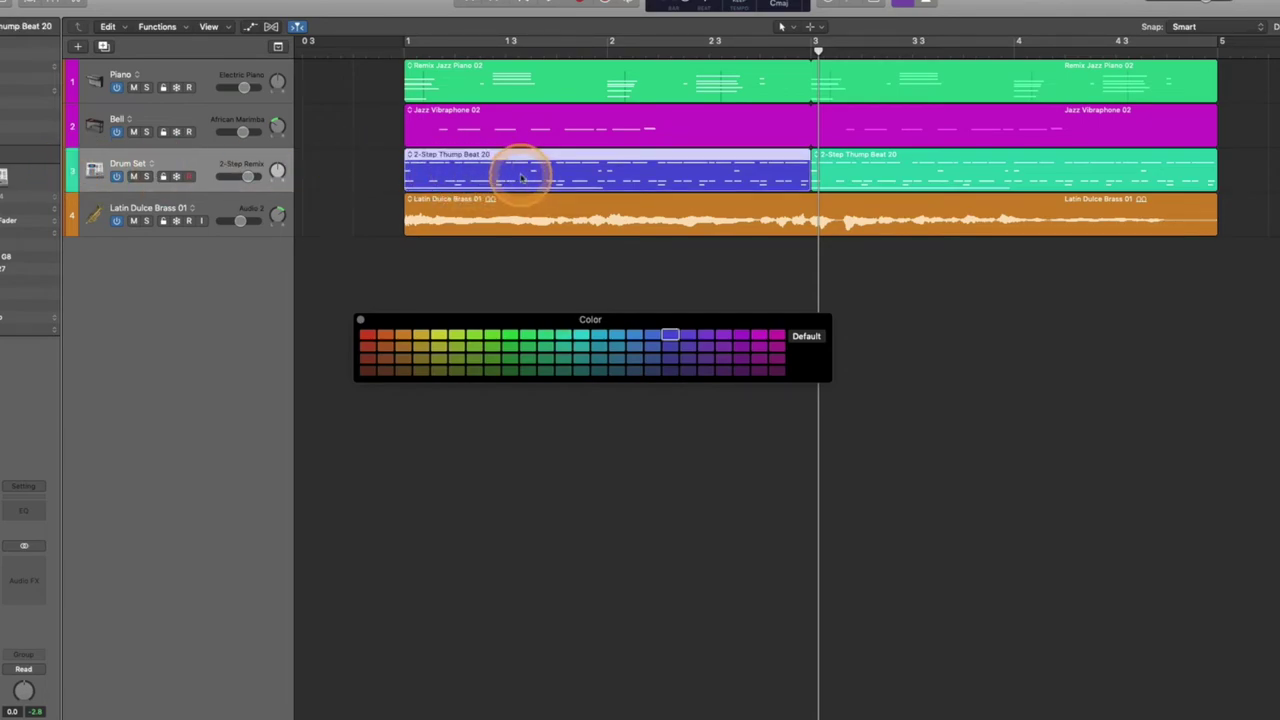
{"action": "key", "text": "alt+shift+c"}
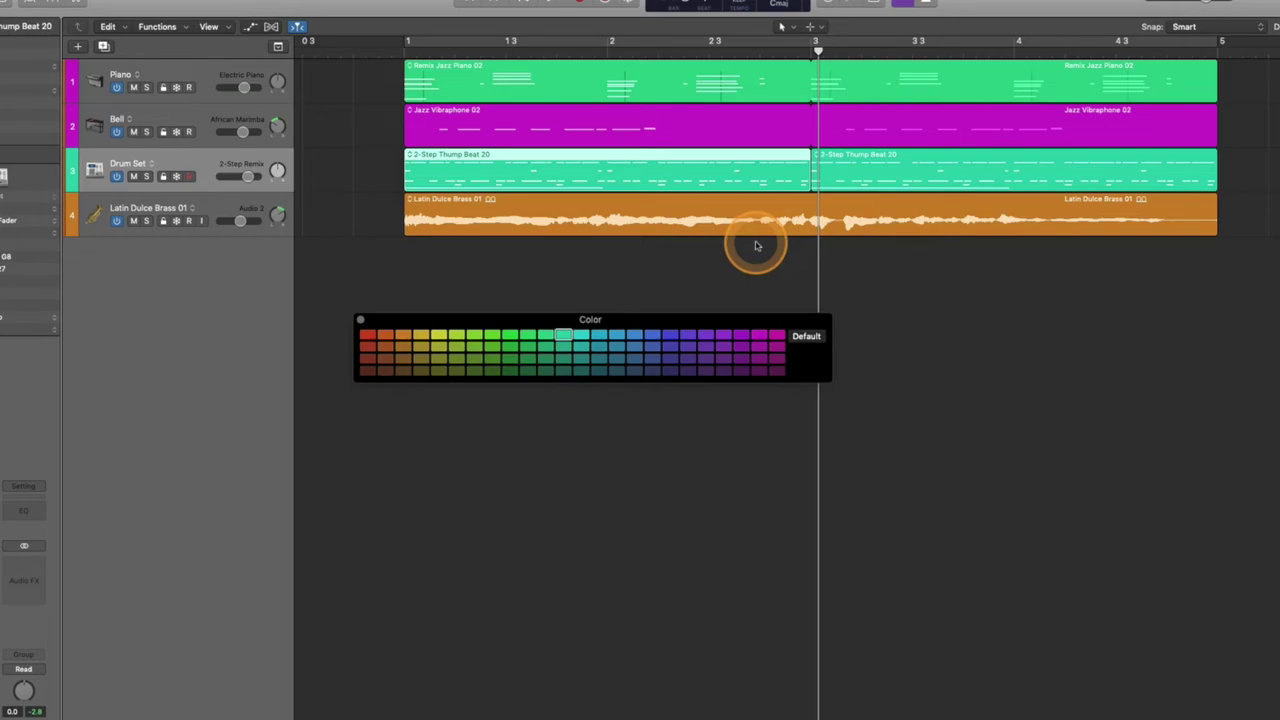
{"action": "left_click", "coordinate": [650, 268]}
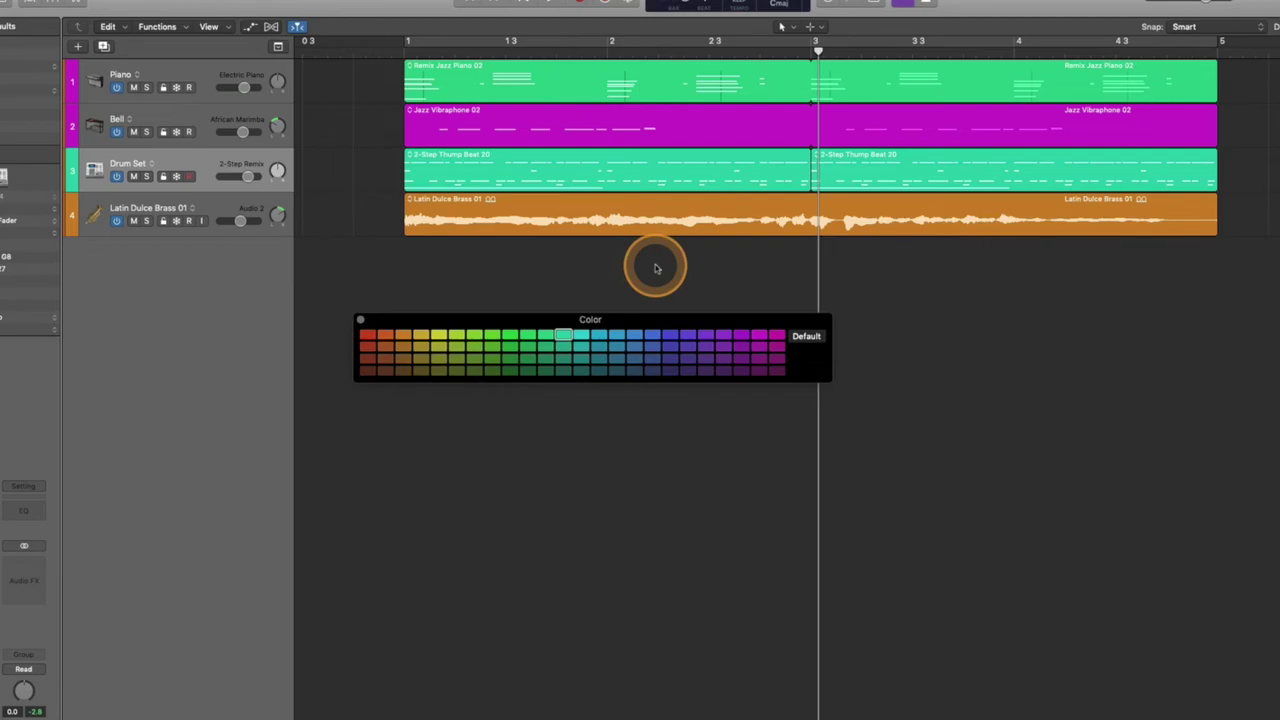
{"action": "left_click_drag", "start_coordinate": [1143, 294], "coordinate": [617, 99]}
{"action": "left_click", "coordinate": [1019, 325]}
{"action": "left_click", "coordinate": [570, 263]}
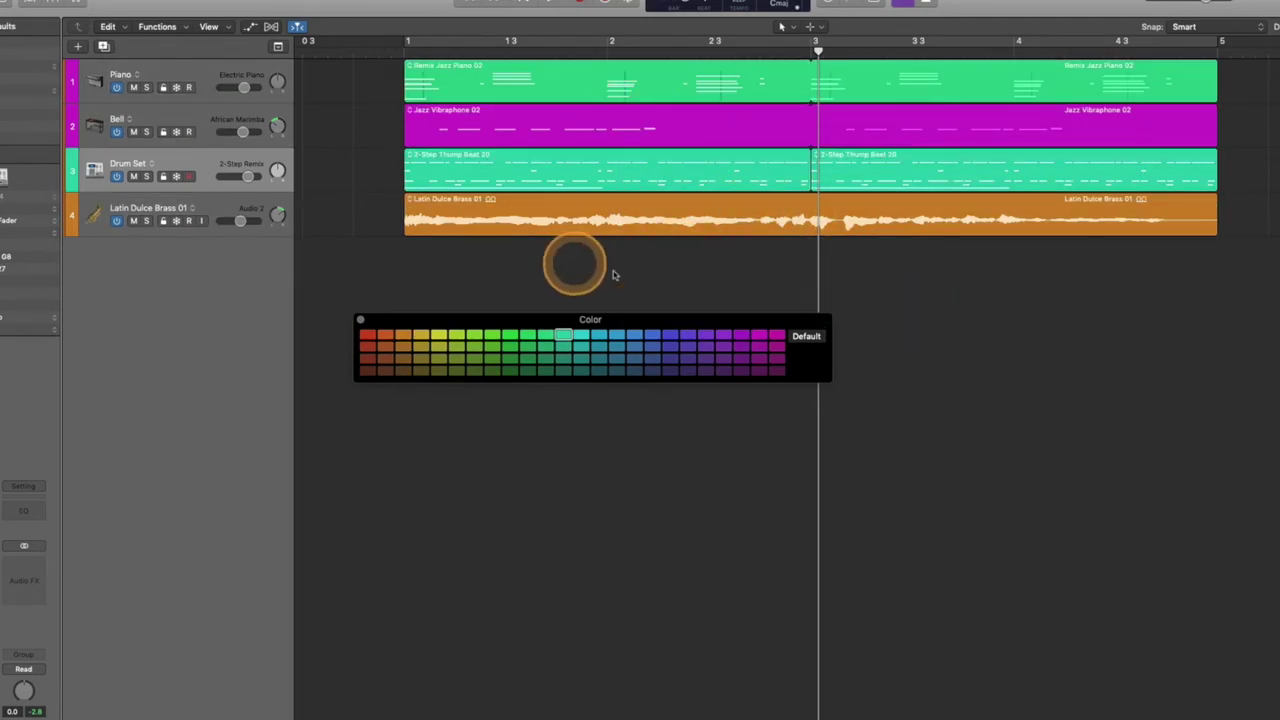
Step: Recolor the Latin Dulce Brass 01 region light blue and the first 2-Step Thump Beat 20 region on the Drum Set track purple
{"action": "left_click", "coordinate": [226, 210]}
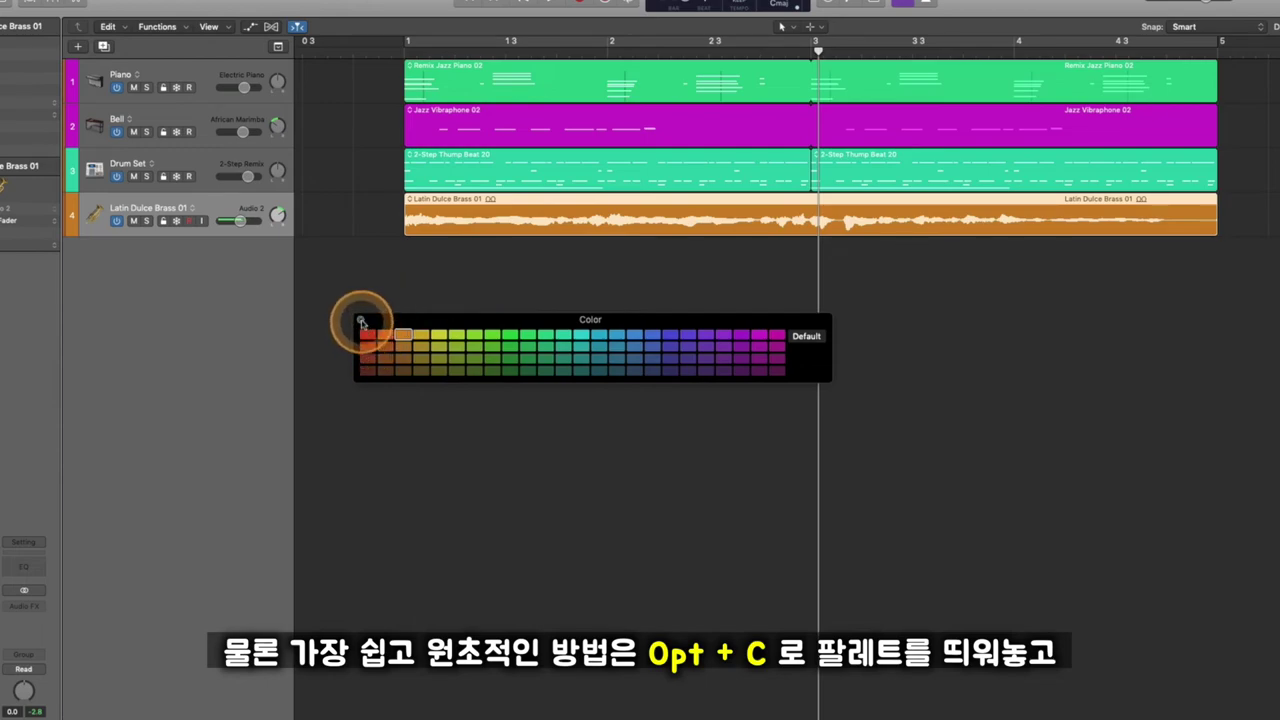
{"action": "left_click_drag", "start_coordinate": [509, 316], "coordinate": [564, 296]}
{"action": "left_click", "coordinate": [524, 268]}
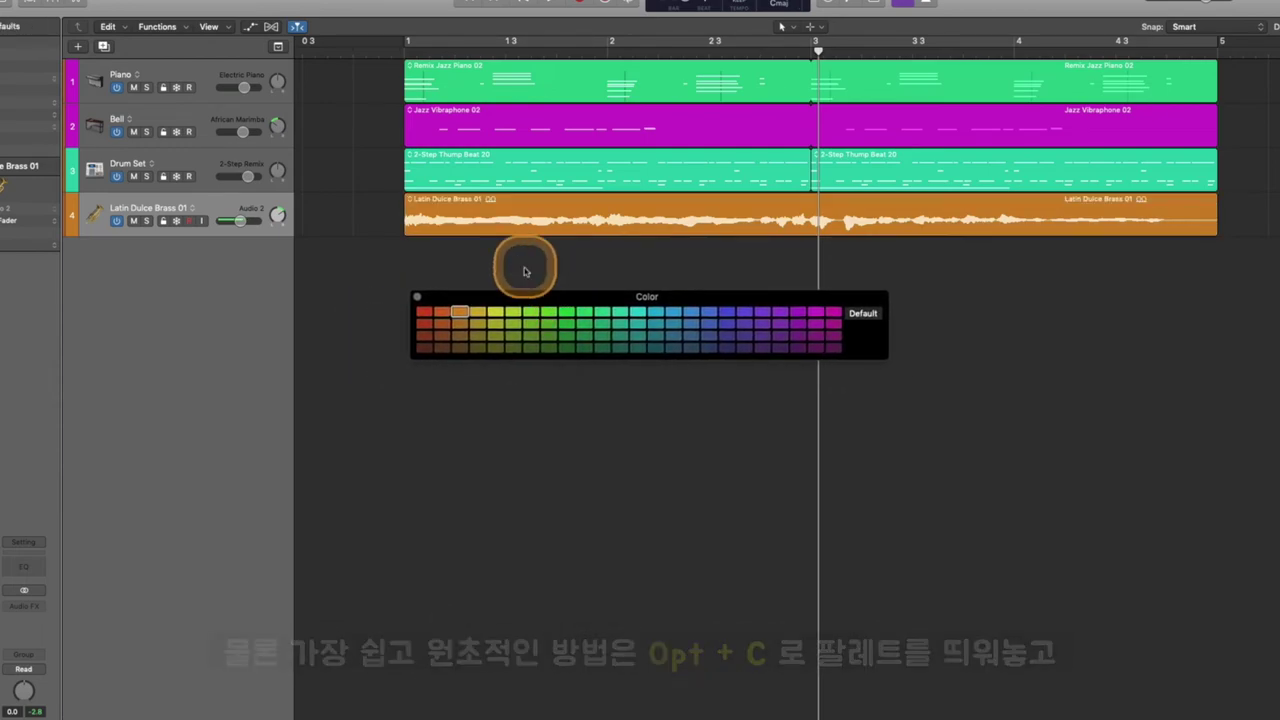
{"action": "left_click", "coordinate": [562, 227]}
{"action": "left_click", "coordinate": [654, 311]}
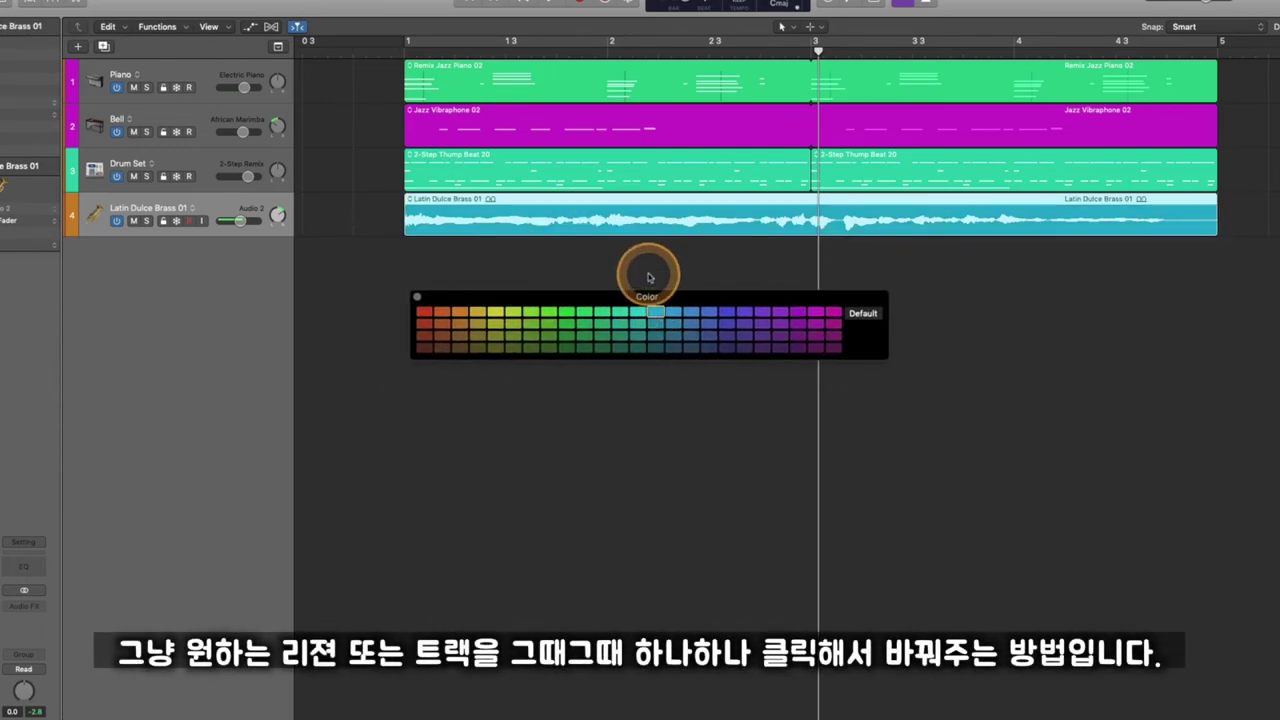
{"action": "left_click", "coordinate": [629, 183]}
{"action": "left_click", "coordinate": [762, 311]}
{"action": "left_click", "coordinate": [886, 183]}
Step: Recolor the regions on all four tracks orange and deselect them
{"action": "left_click_drag", "start_coordinate": [1268, 327], "coordinate": [565, 98]}
{"action": "left_click", "coordinate": [443, 312]}
{"action": "left_click", "coordinate": [1000, 280]}
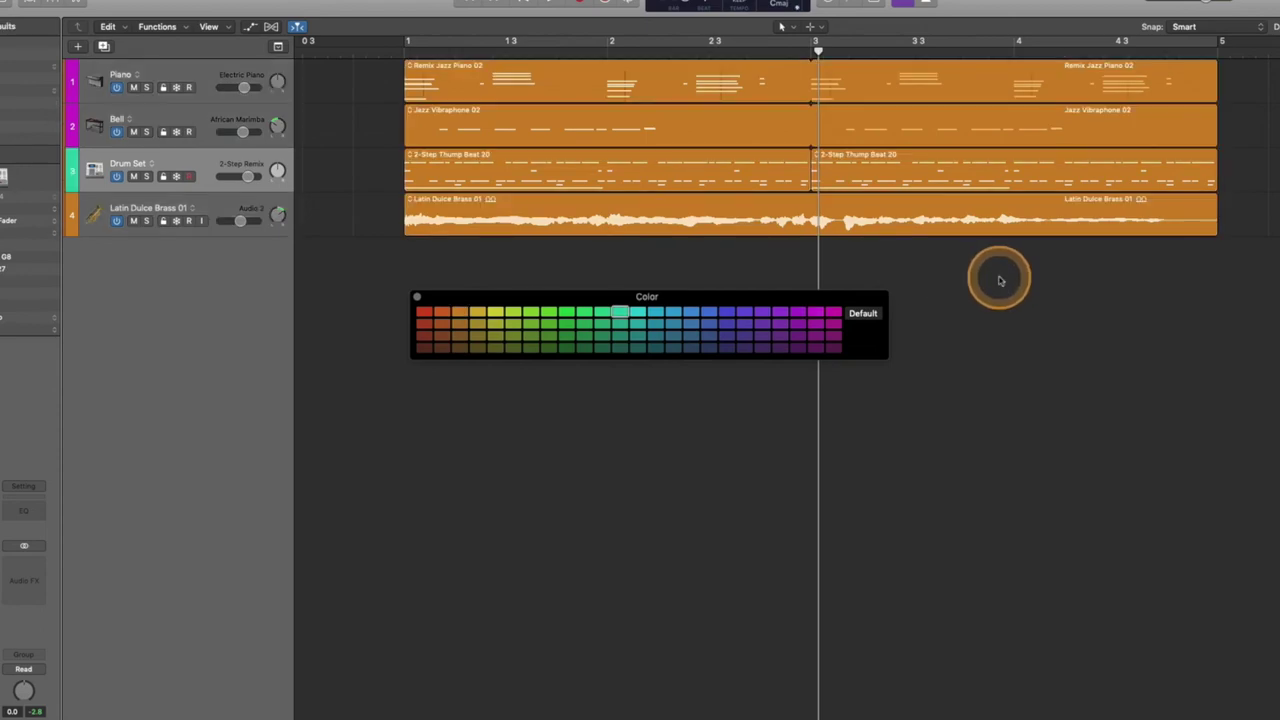
Step: Recolor only the Latin Dulce Brass 01 track lime green, with its region deselected
{"action": "left_click_drag", "start_coordinate": [518, 298], "coordinate": [608, 305]}
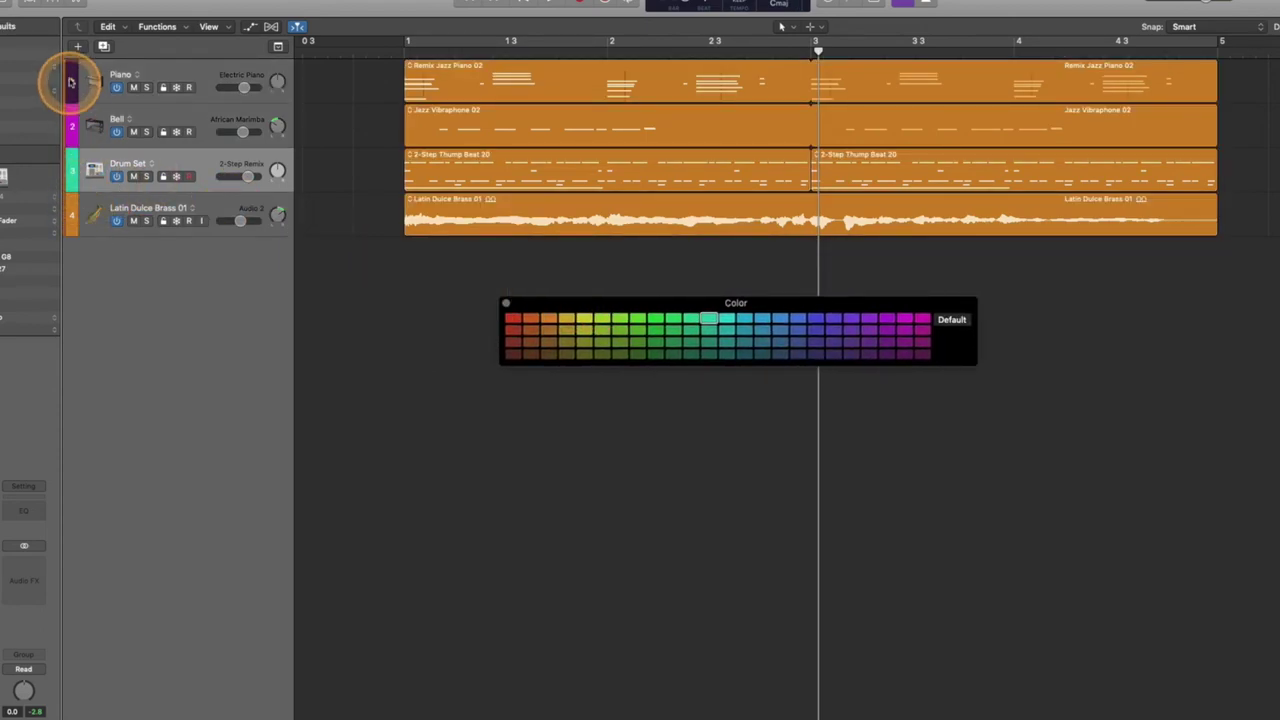
{"action": "left_click", "coordinate": [230, 200]}
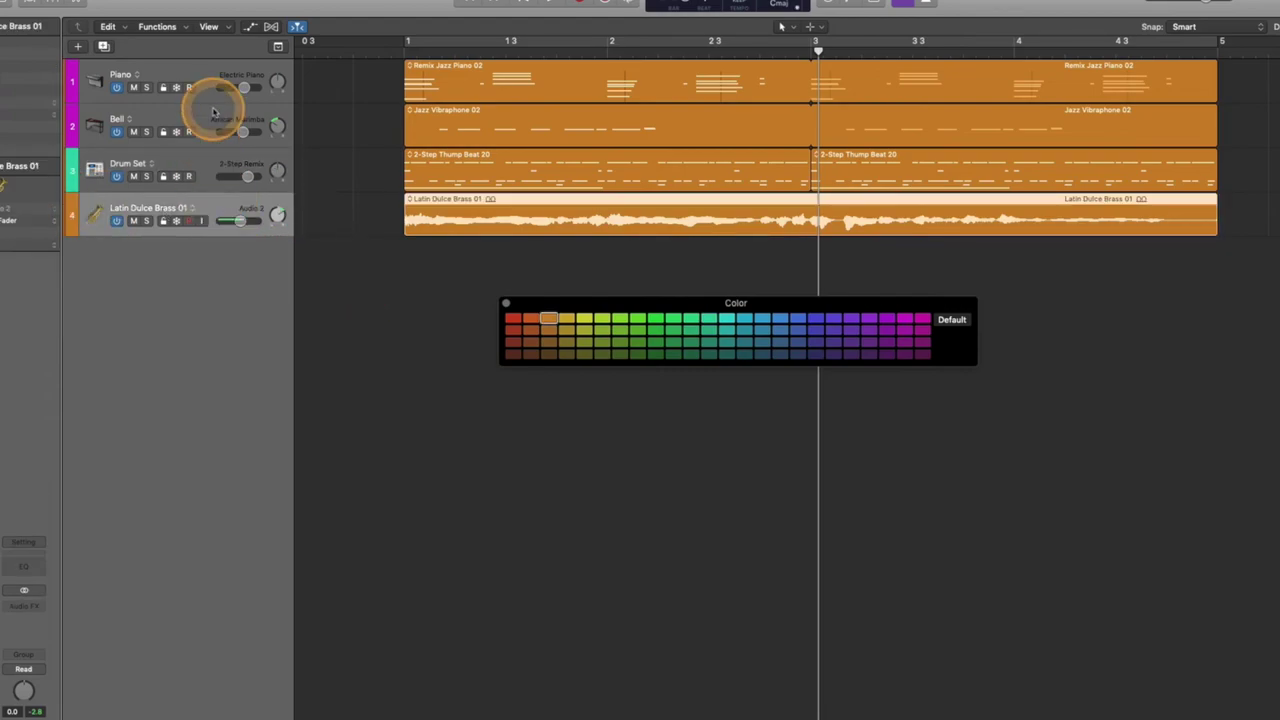
{"action": "left_click", "coordinate": [389, 268]}
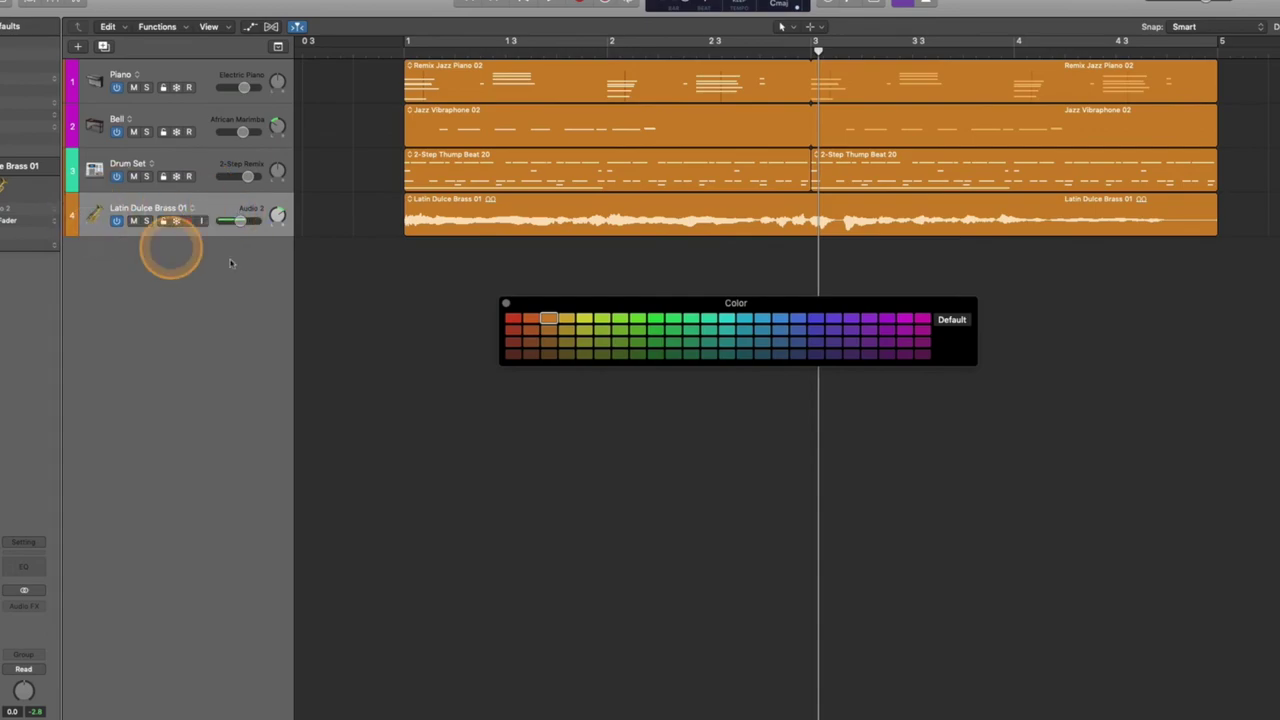
{"action": "left_click", "coordinate": [602, 319]}
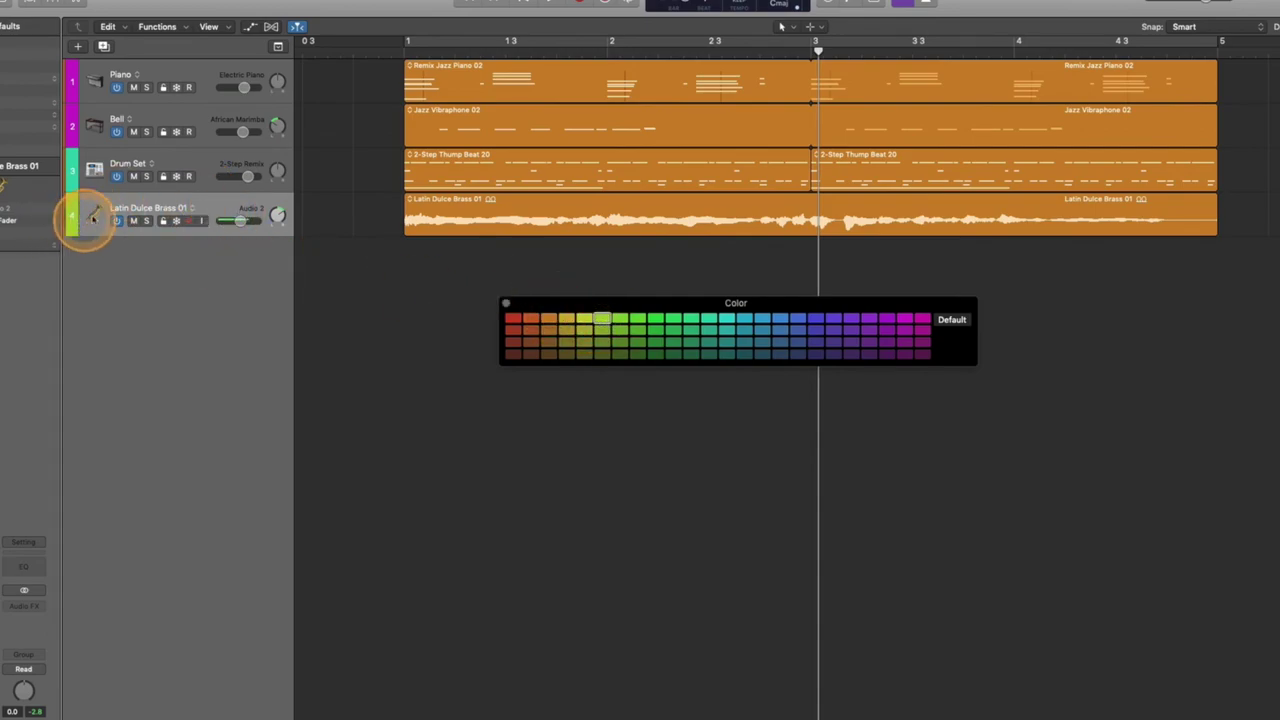
Step: Match all four tracks' colors to the orange of their regions, and move the color palette closer to the track headers
{"action": "left_click_drag", "start_coordinate": [1082, 272], "coordinate": [601, 103]}
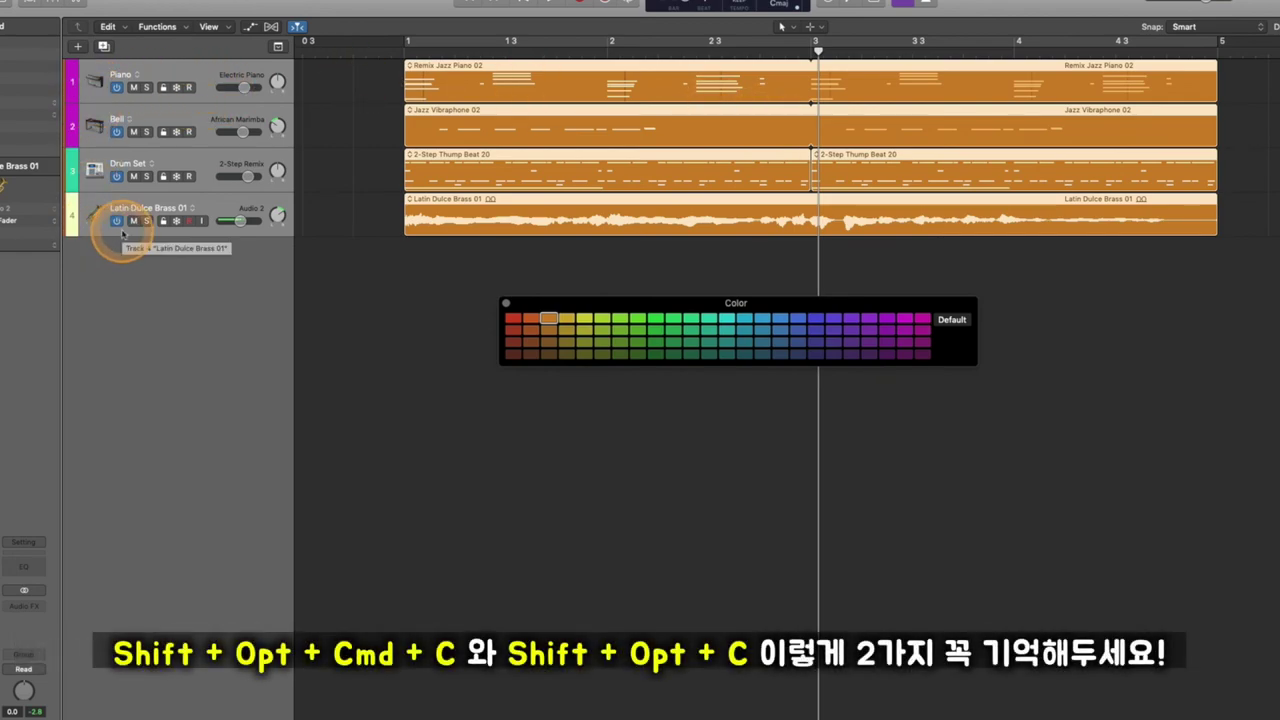
{"action": "key", "text": "shift+alt+super+c"}
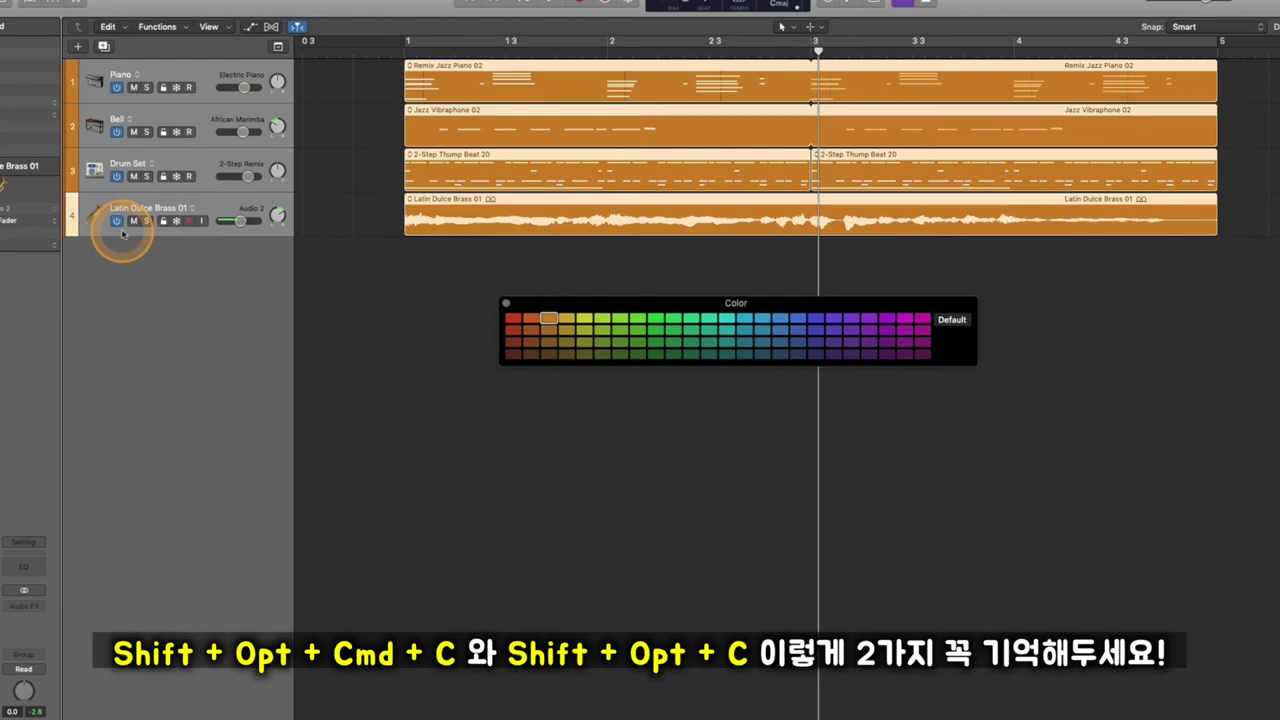
{"action": "left_click", "coordinate": [226, 330]}
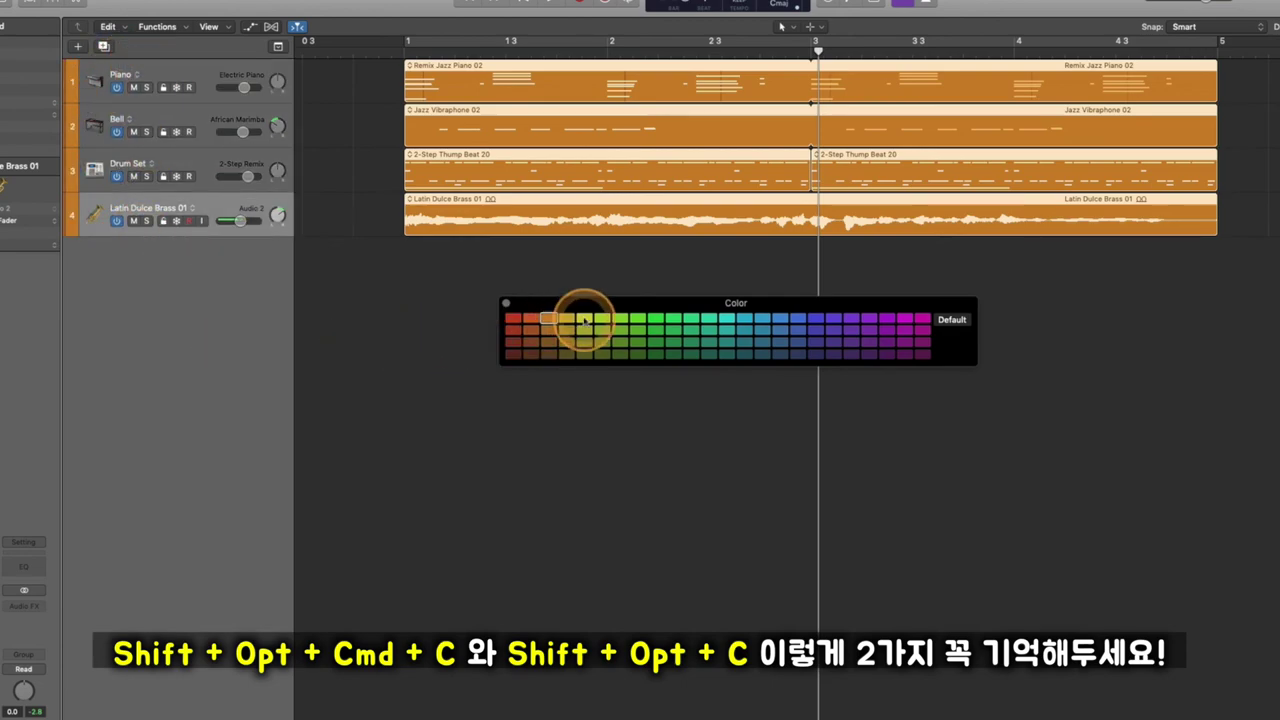
{"action": "left_click_drag", "start_coordinate": [583, 301], "coordinate": [429, 267]}
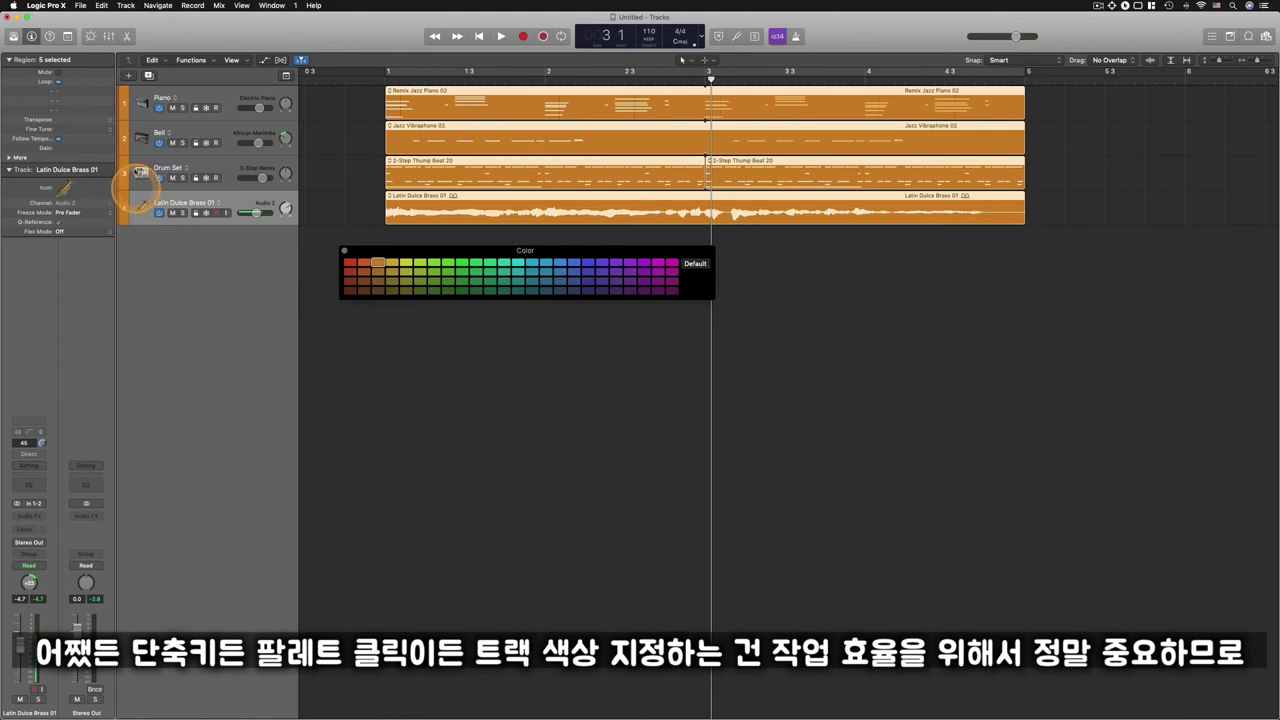